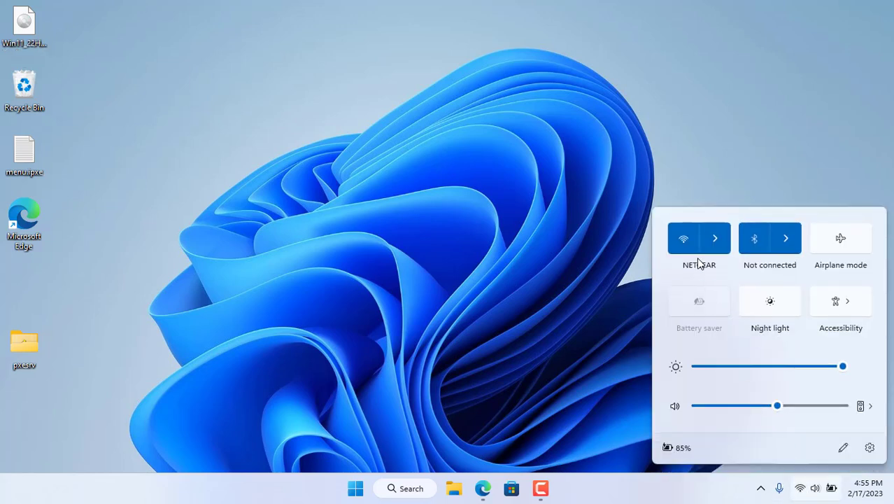
- Download adksetup.exe from the Windows ADK for Windows 11 version 22H2 page in Edge
click(438, 241)
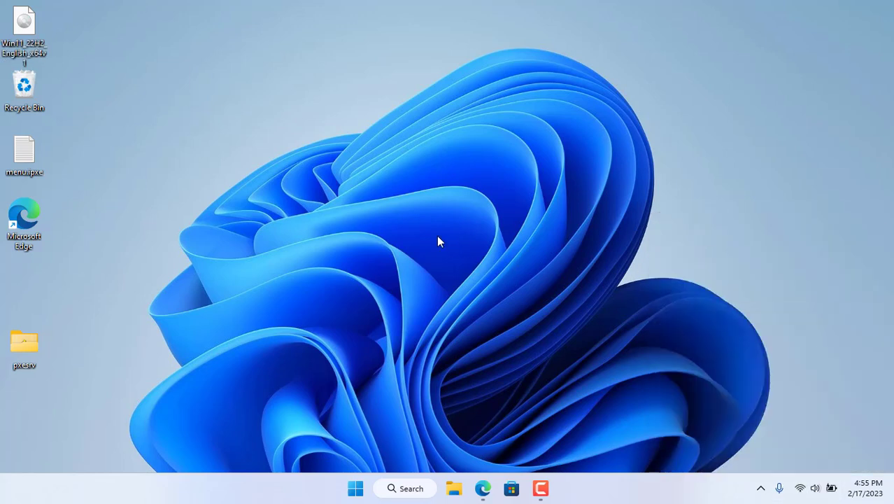
click(482, 488)
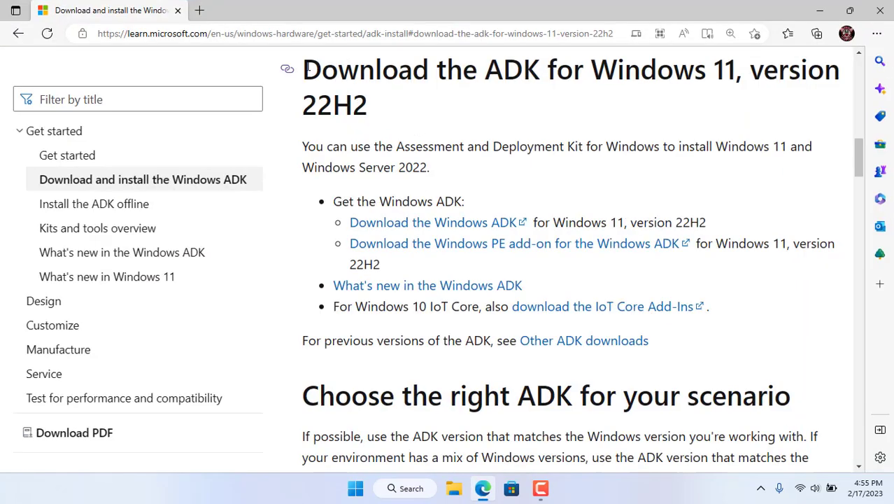
drag(307, 67, 377, 103)
click(393, 104)
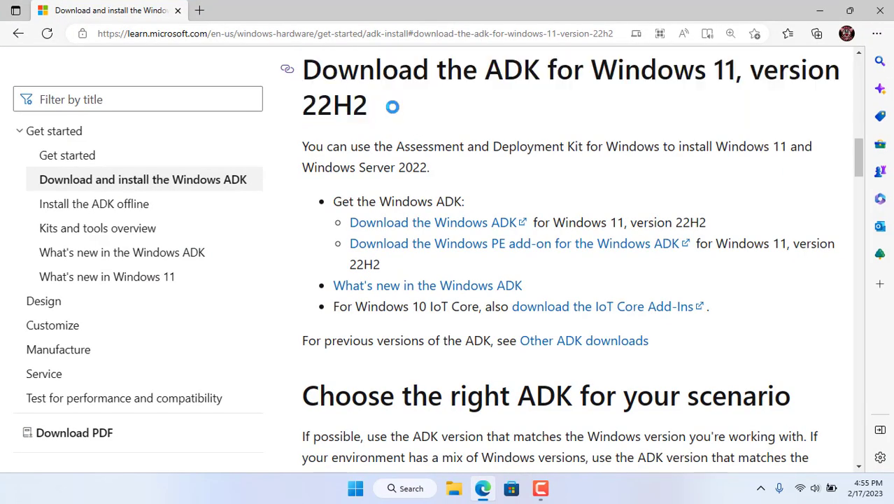
click(446, 224)
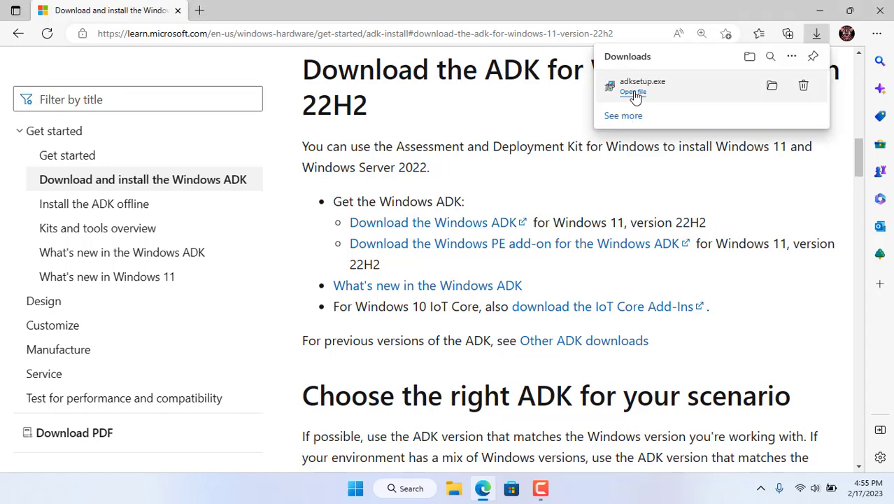
- Run adksetup.exe and deselect every ADK feature except Deployment Tools
click(633, 92)
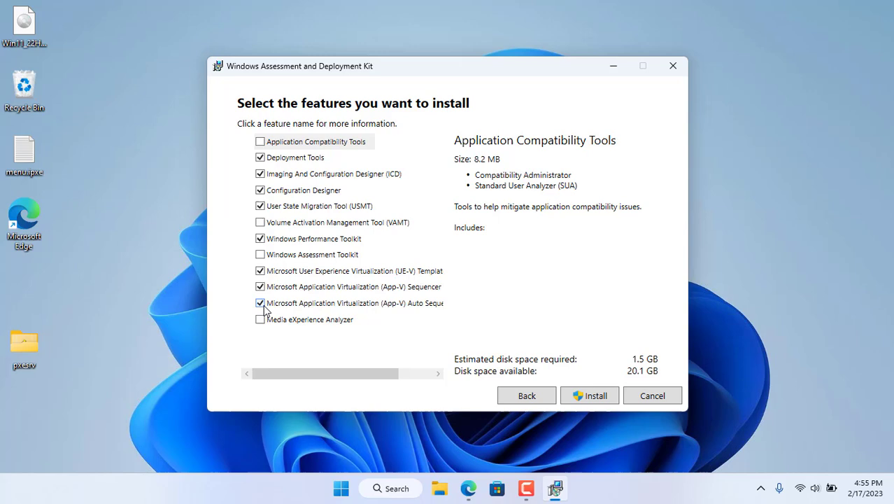
click(262, 298)
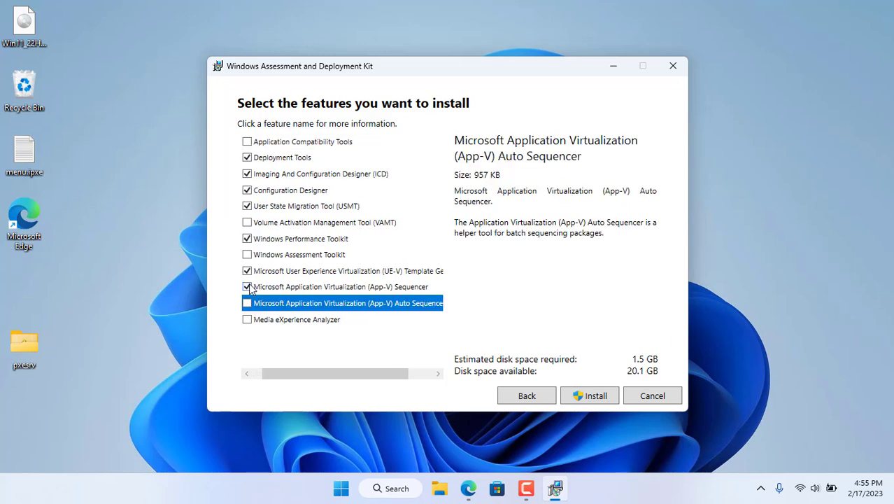
click(247, 287)
click(247, 270)
click(247, 239)
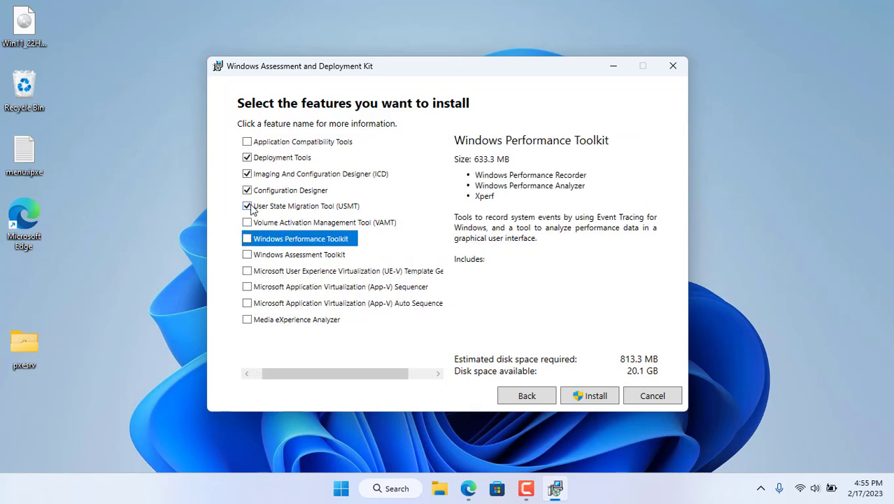
click(247, 206)
click(247, 190)
click(276, 158)
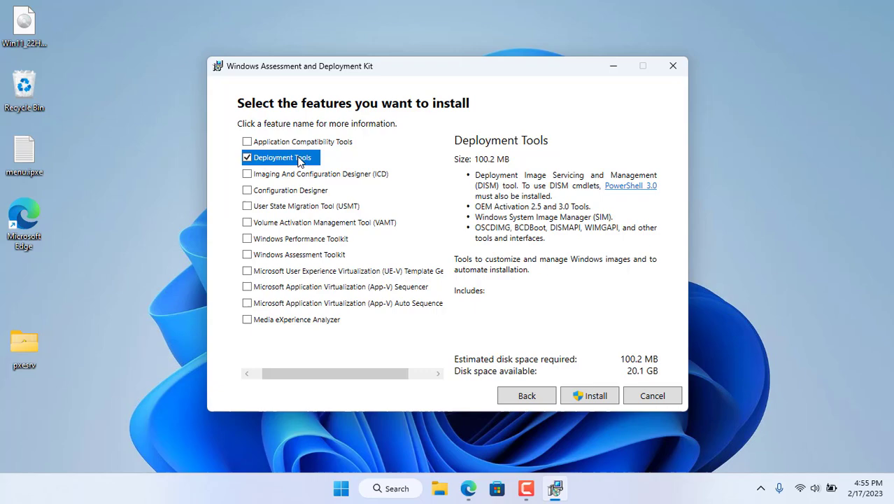
- Install the ADK, close the installer, and download the Windows PE add-on installer
click(589, 395)
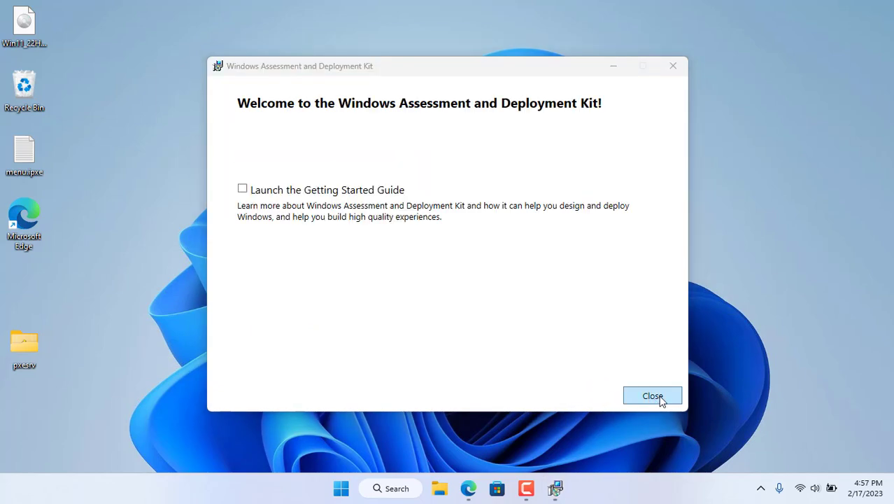
click(652, 396)
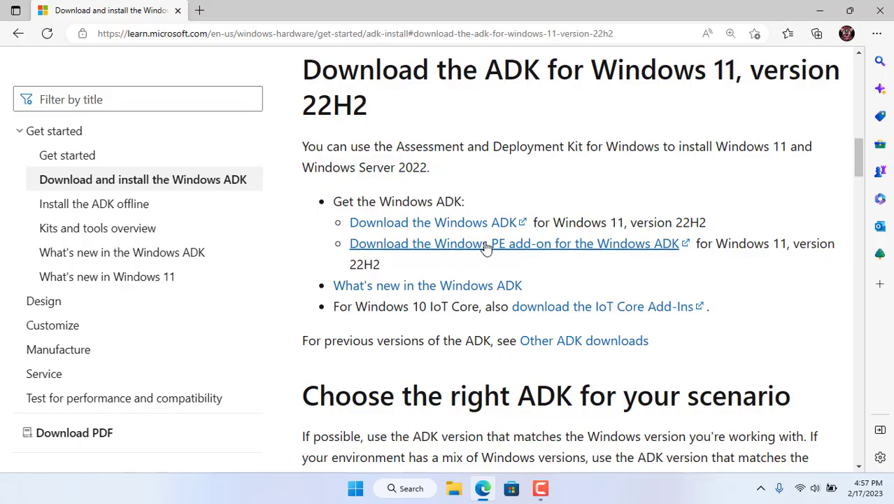
click(486, 248)
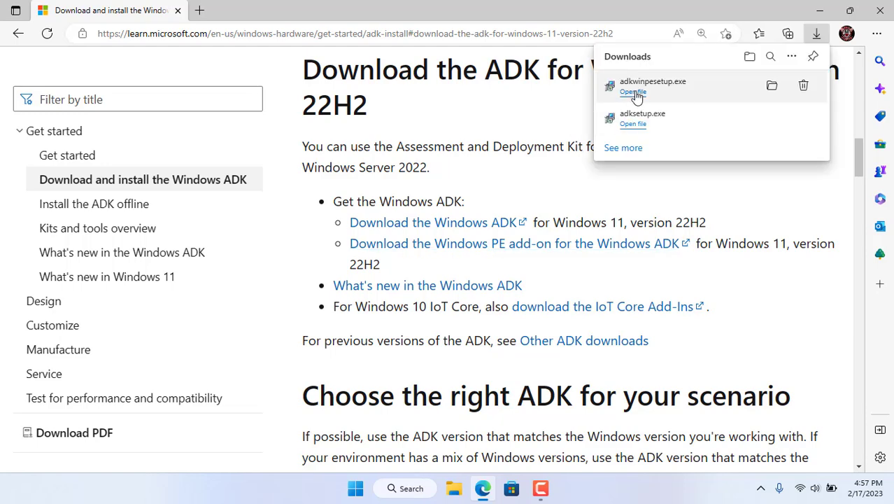
- Install the Windows PE add-on from adkwinpesetup.exe to the default Windows Kits path, then close the installer
click(633, 93)
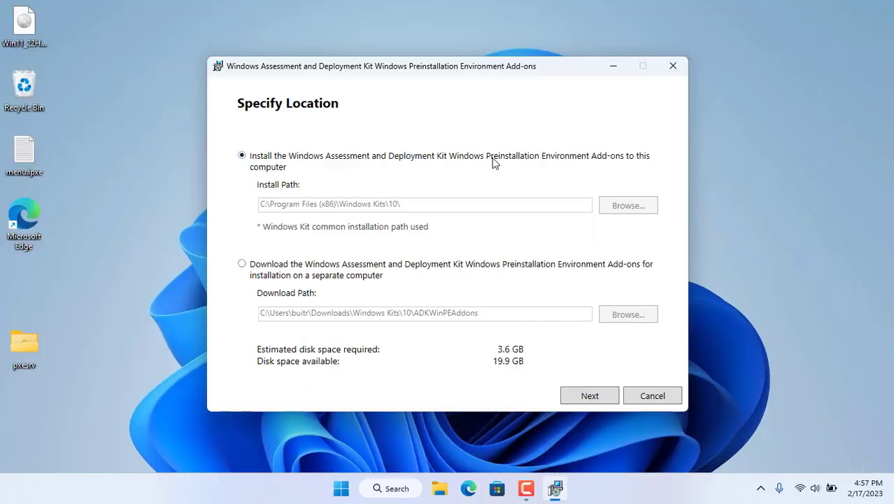
click(589, 395)
click(331, 146)
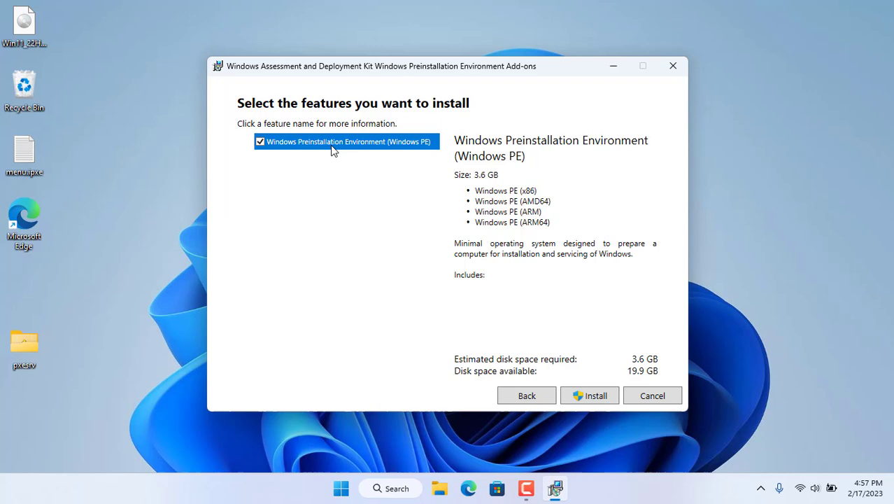
click(598, 397)
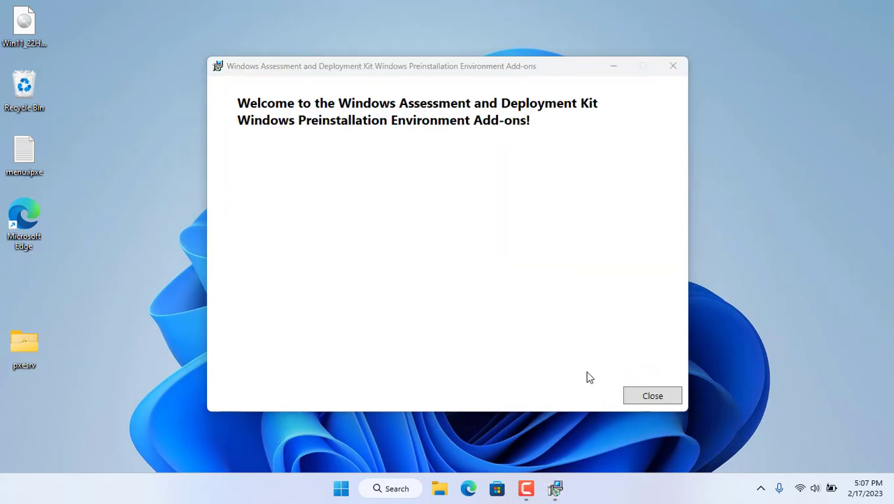
click(655, 397)
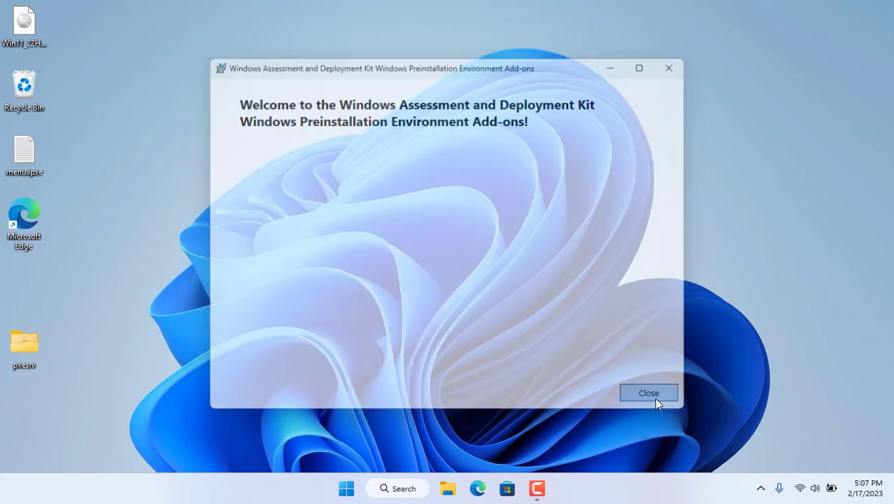
- Run copype amd64 C:\winpe in Deployment and Imaging Tools Environment as administrator
click(405, 493)
text(dep)
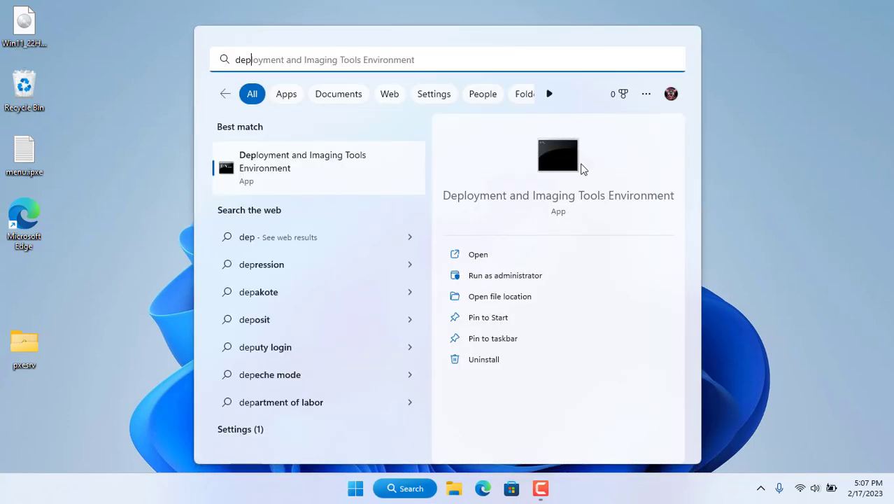
click(520, 280)
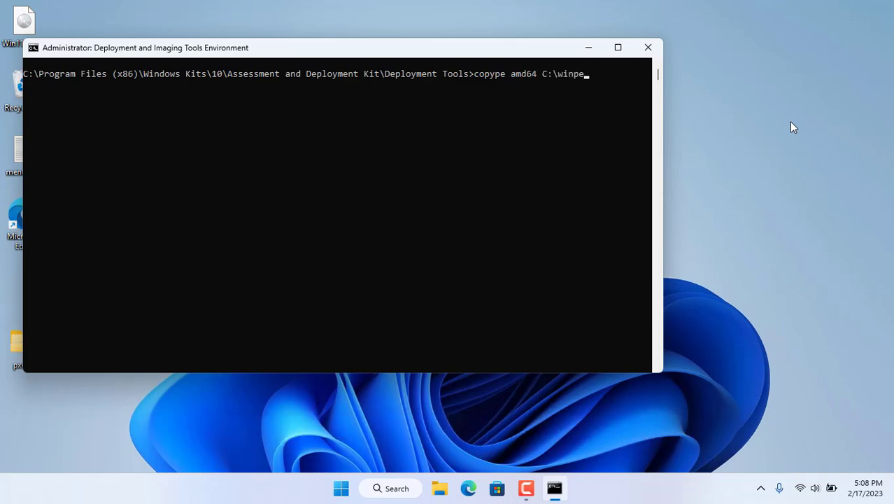
key(Return)
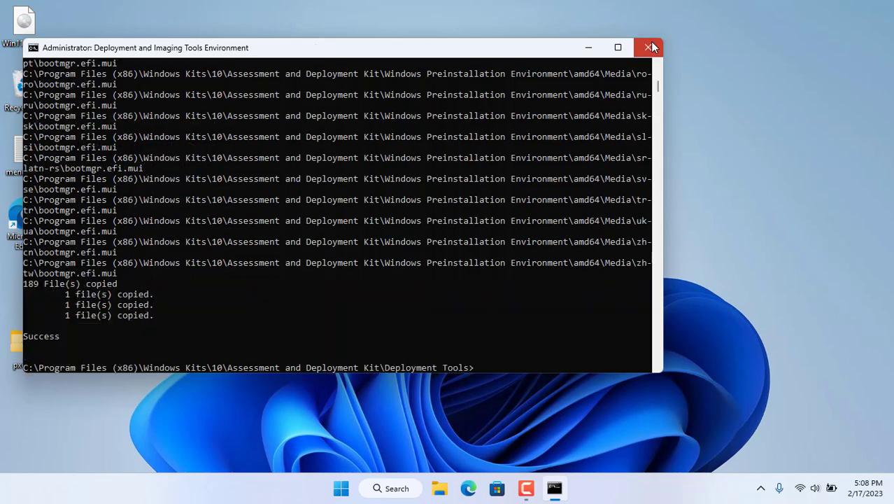
- Verify C:\winpe contains fwfiles, media and mount, then return to the Tiny PXE Server page in Edge
click(650, 43)
click(461, 486)
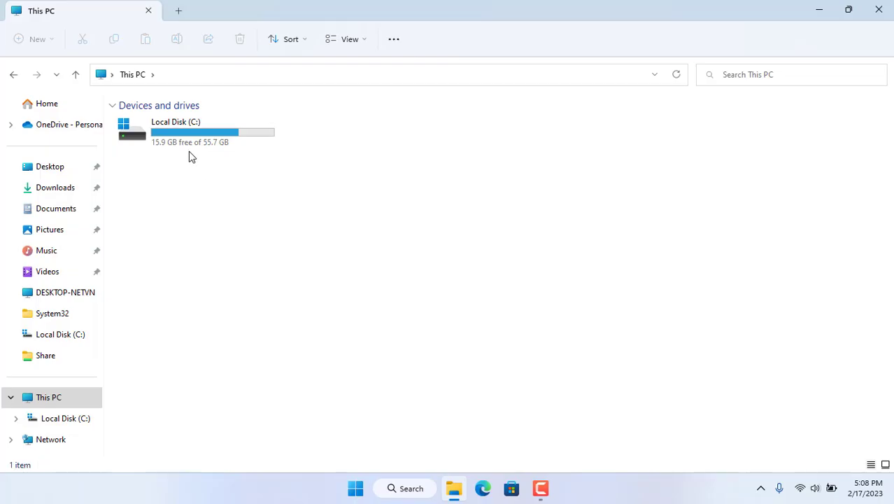
click(177, 138)
double_click(176, 138)
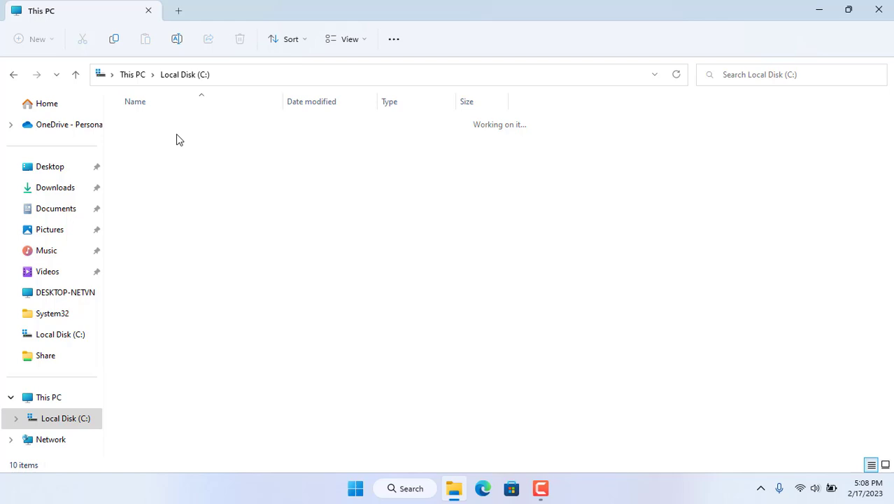
click(147, 308)
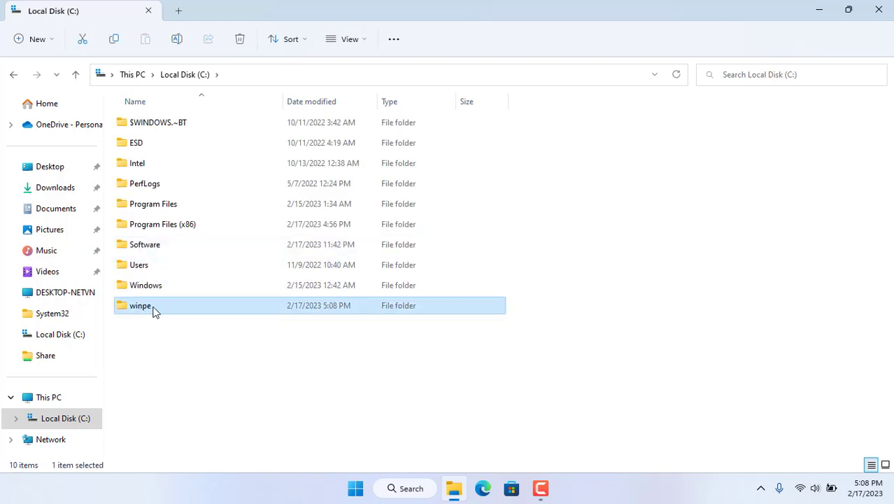
double_click(154, 312)
drag(150, 220, 183, 205)
click(453, 489)
click(483, 488)
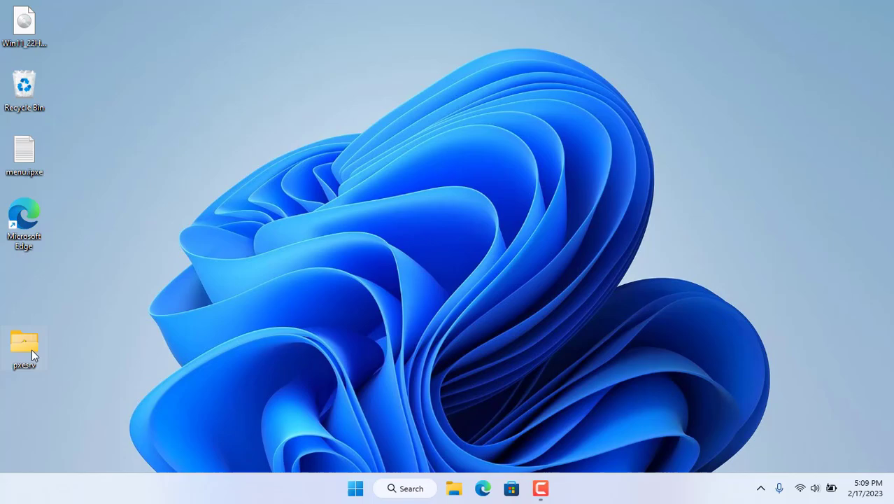
- Open the empty boot folder inside pxesrv\files
double_click(32, 353)
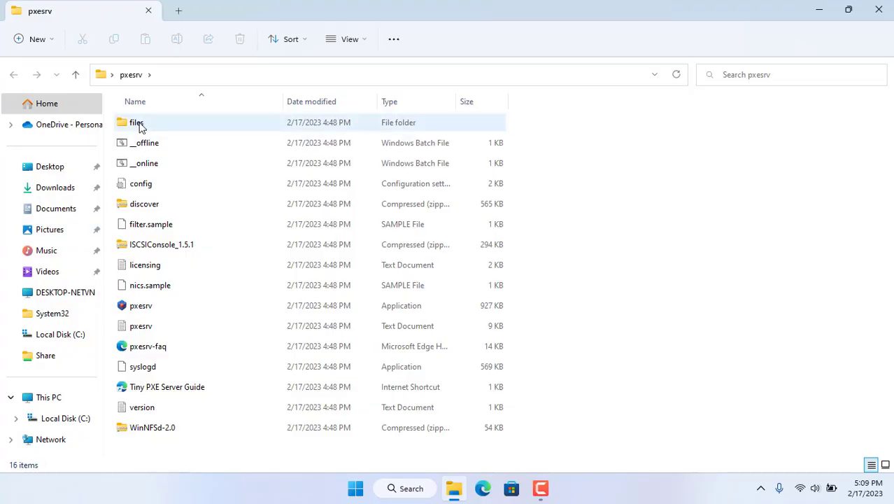
click(145, 125)
double_click(147, 124)
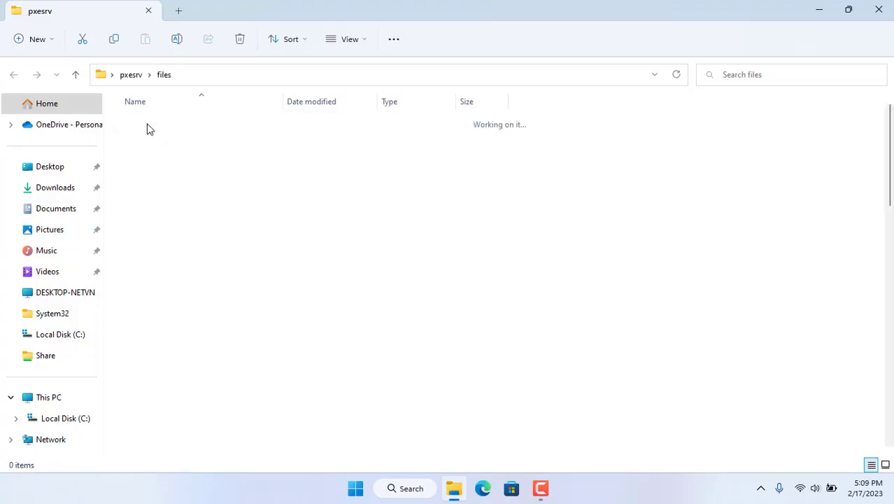
double_click(142, 128)
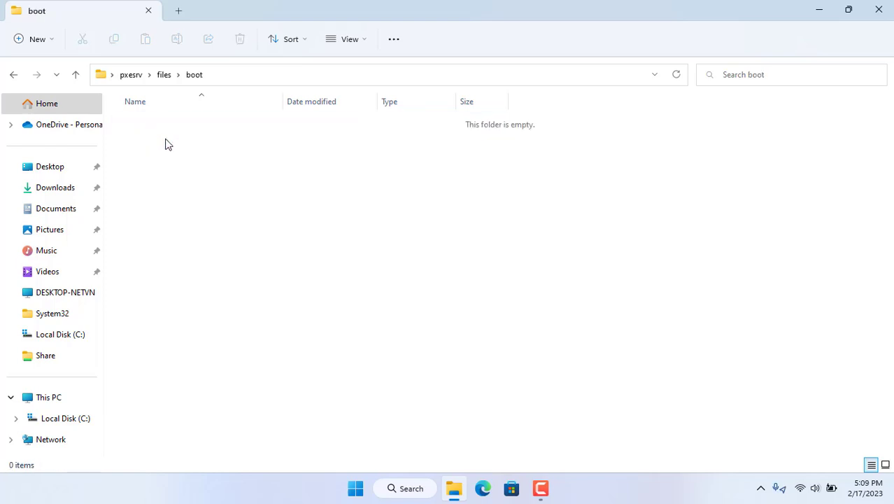
- Open a second File Explorer window showing C:\winpe
click(847, 13)
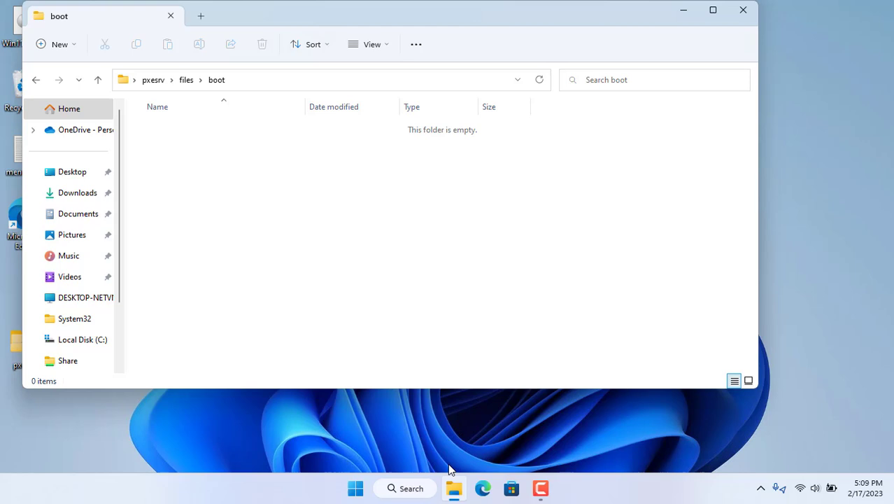
right_click(453, 489)
click(437, 411)
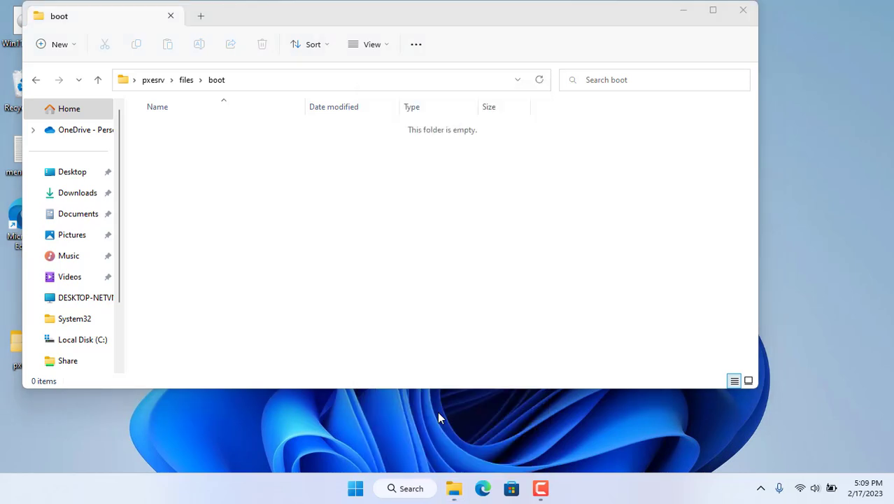
click(115, 361)
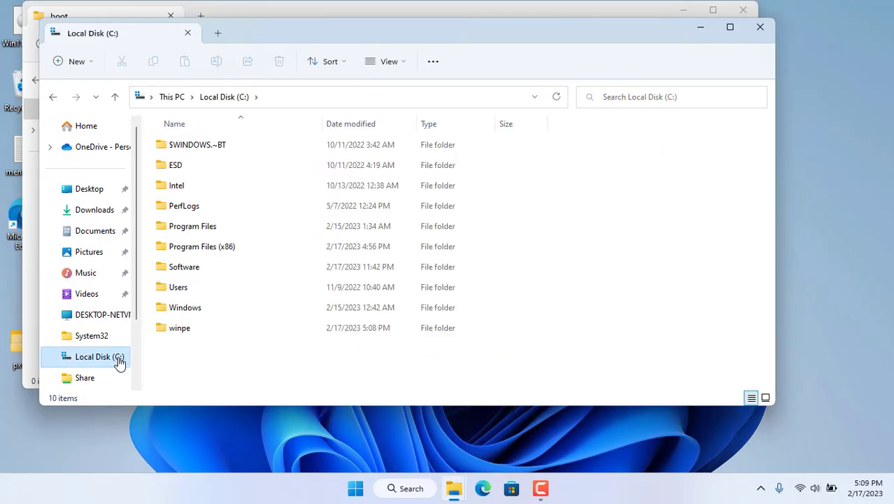
double_click(173, 328)
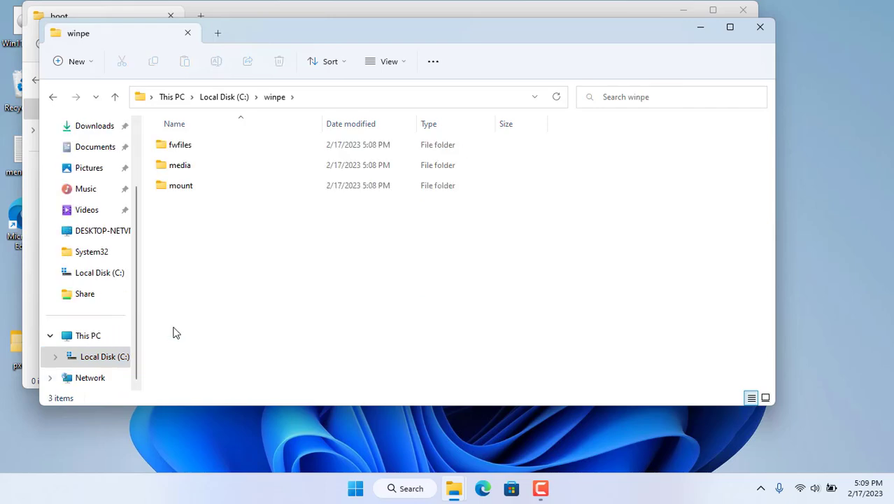
- Snap the winpe window to the right half and the boot window to the left
mouse_move(733, 32)
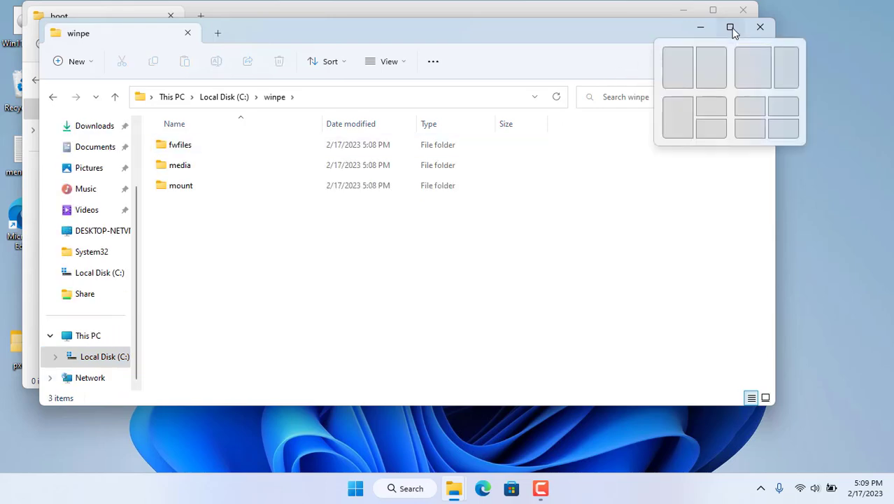
click(721, 68)
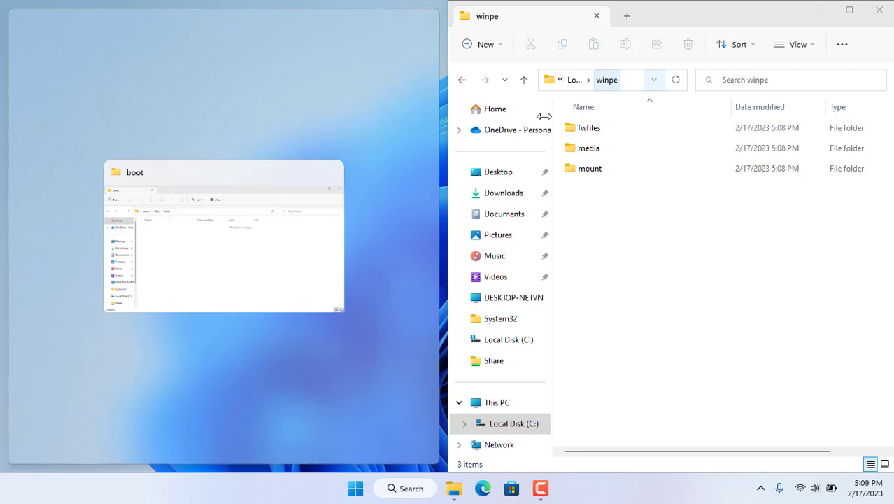
click(222, 243)
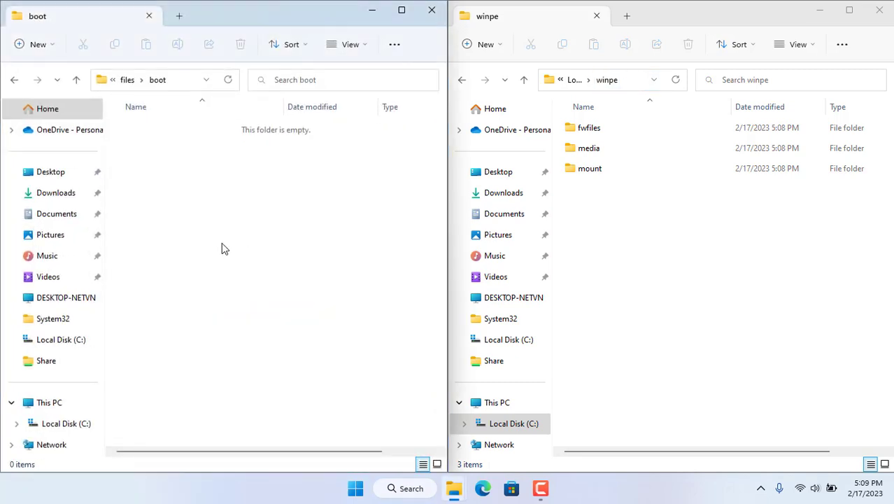
- Copy BCD and boot.sdi from media\Boot into the pxesrv boot folder
double_click(603, 152)
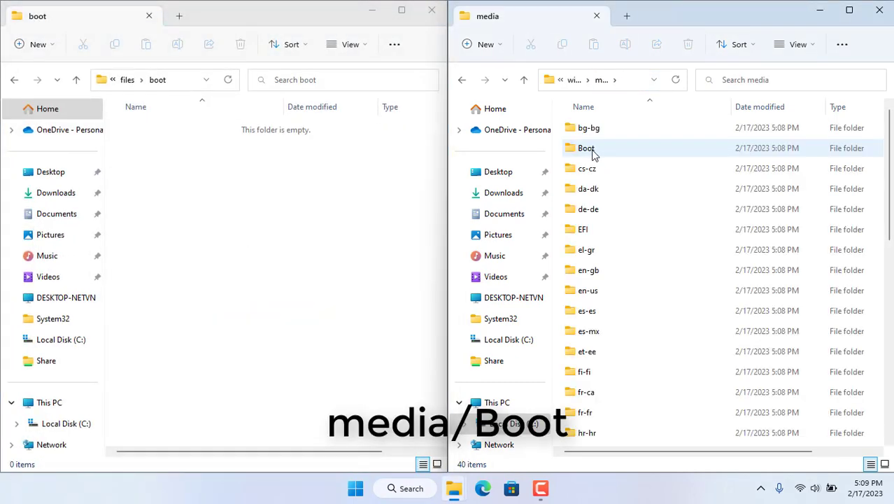
double_click(587, 148)
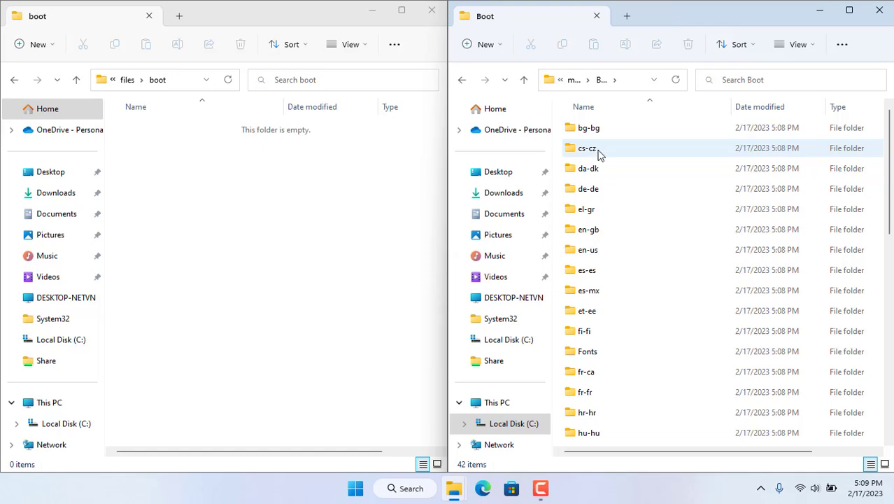
drag(889, 168, 892, 380)
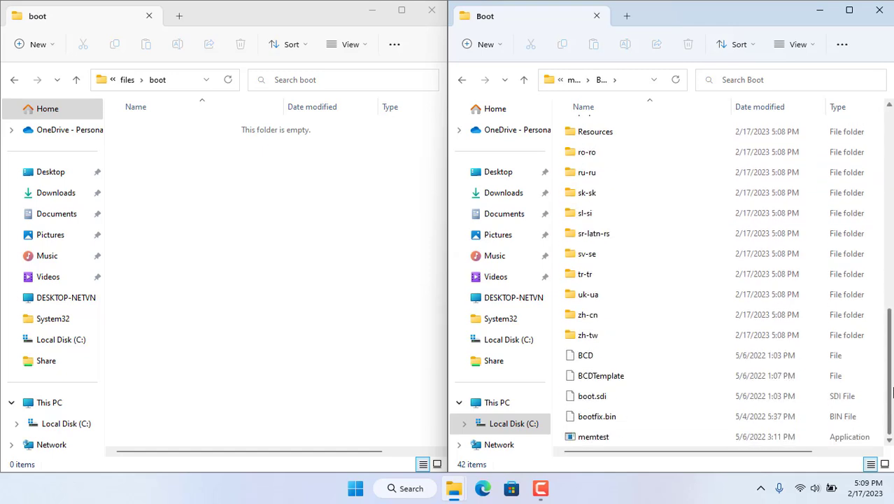
click(589, 355)
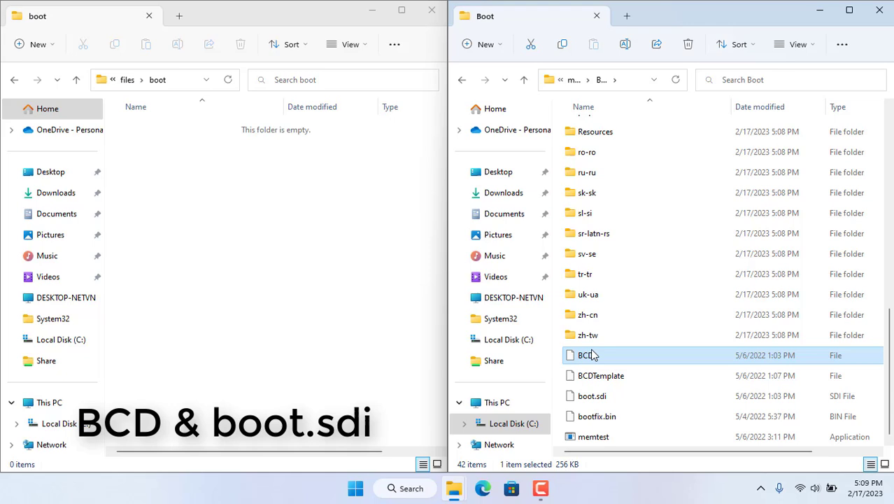
ctrl+click(599, 399)
right_click(604, 402)
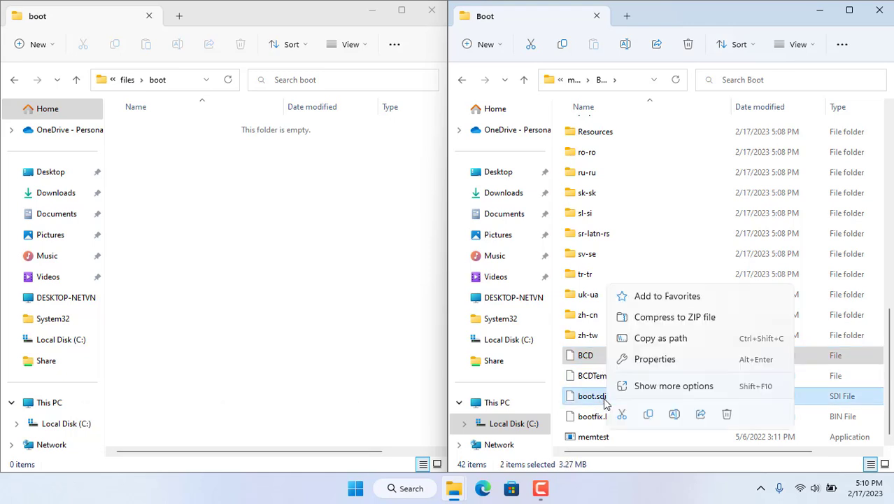
click(648, 413)
click(197, 224)
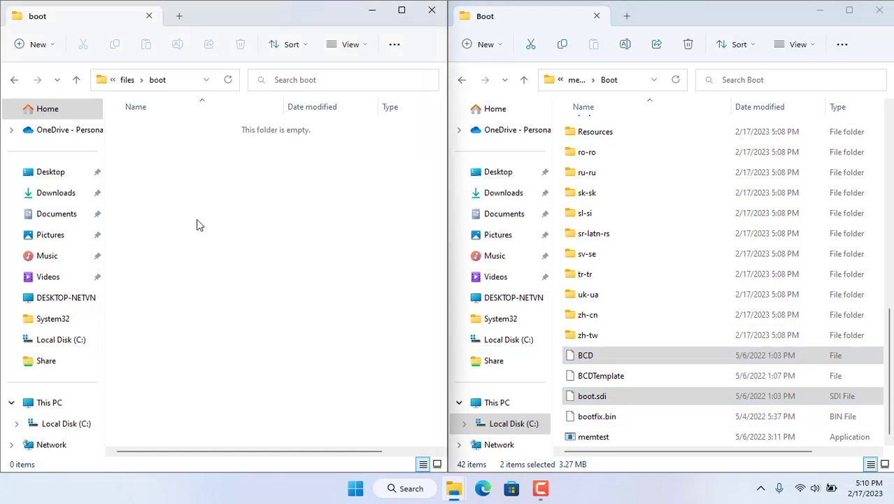
right_click(197, 224)
click(215, 246)
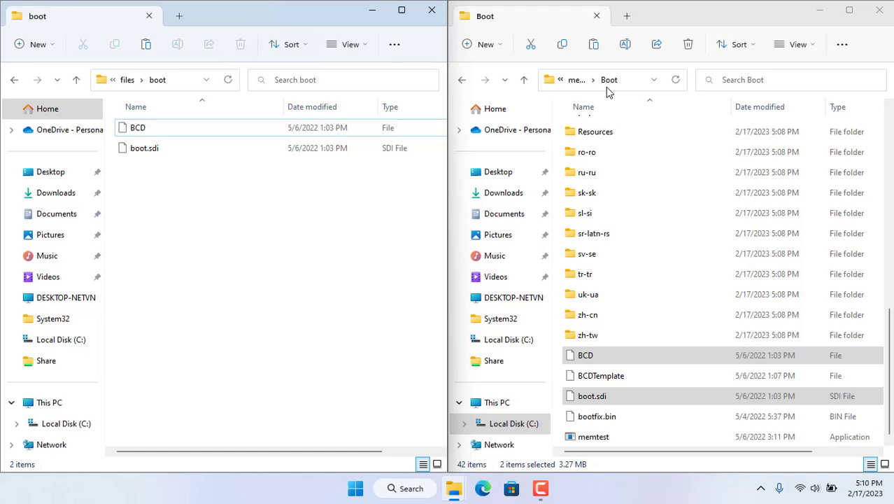
- Copy bootx64.efi from media\EFI\Boot into the boot folder
click(576, 83)
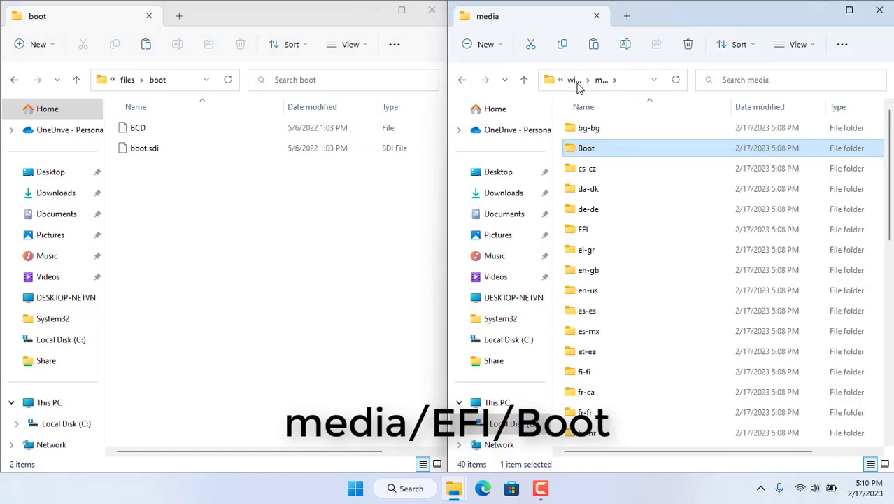
double_click(590, 234)
double_click(589, 134)
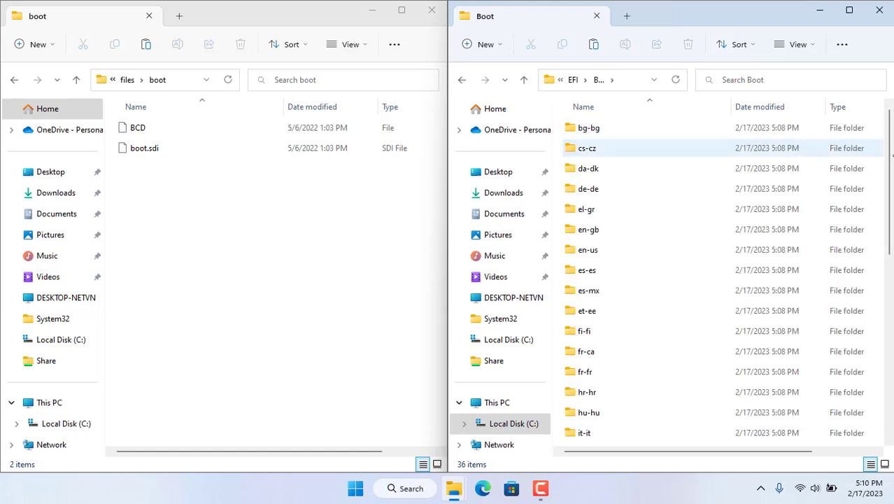
drag(889, 222, 892, 362)
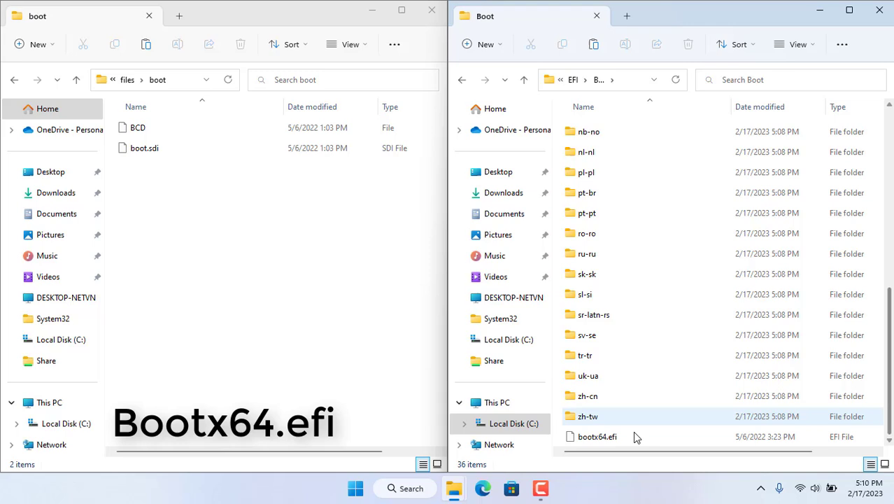
click(597, 439)
right_click(597, 441)
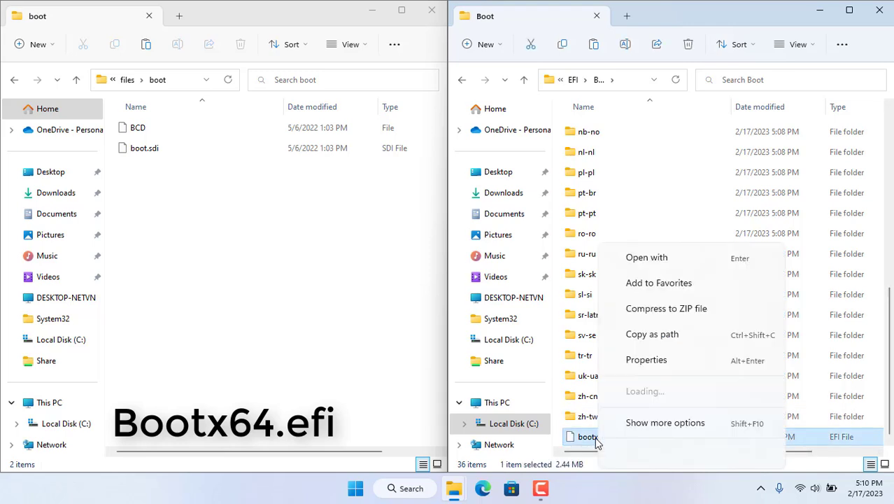
click(639, 455)
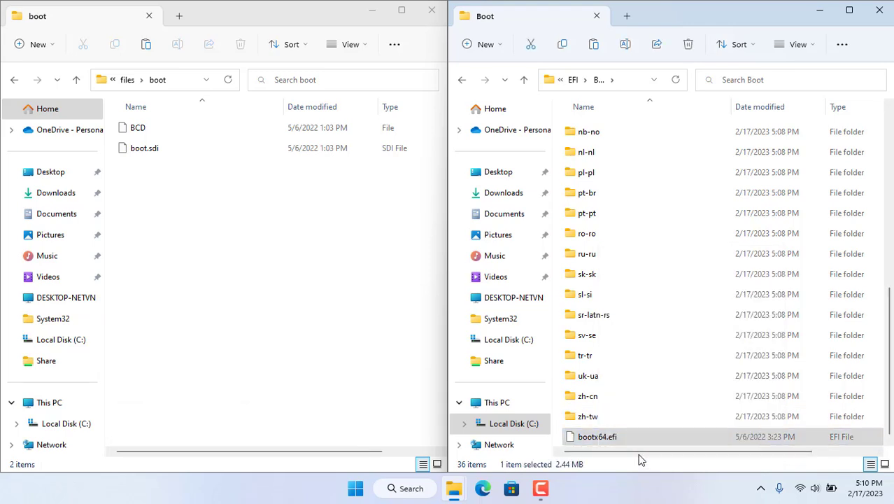
click(147, 44)
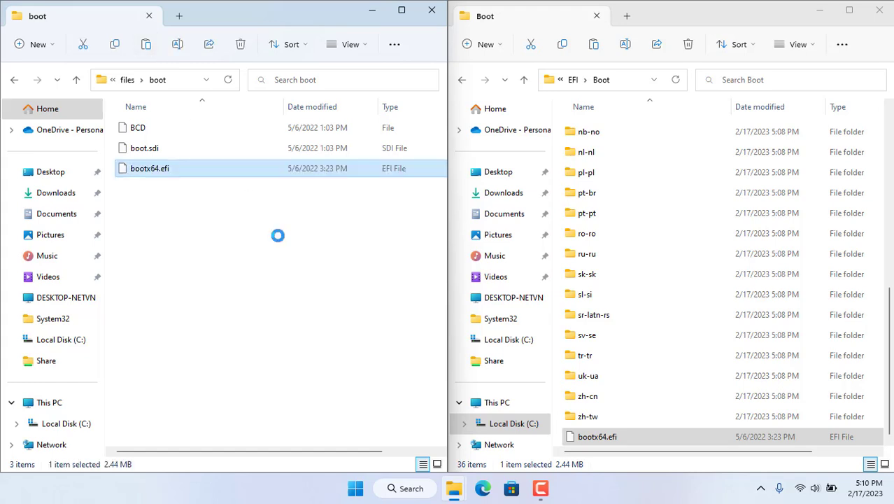
- Copy bootmgr and bootmgr.efi from the media folder into the boot folder
click(574, 81)
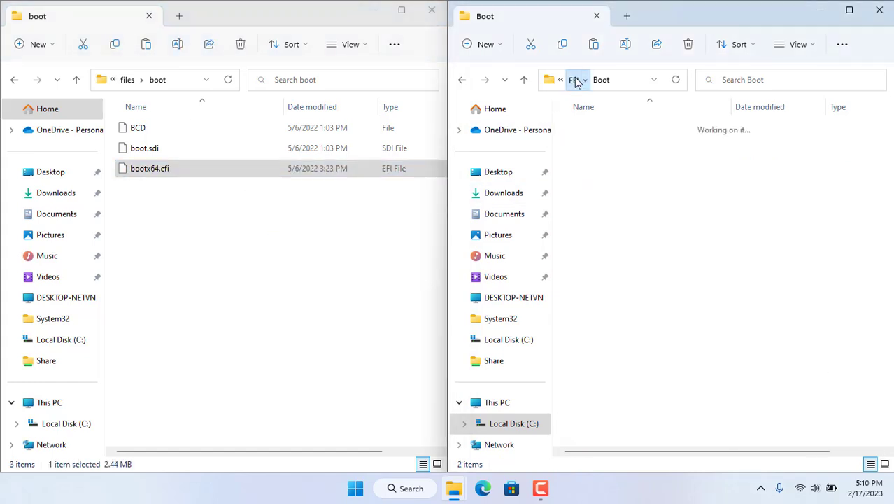
click(575, 81)
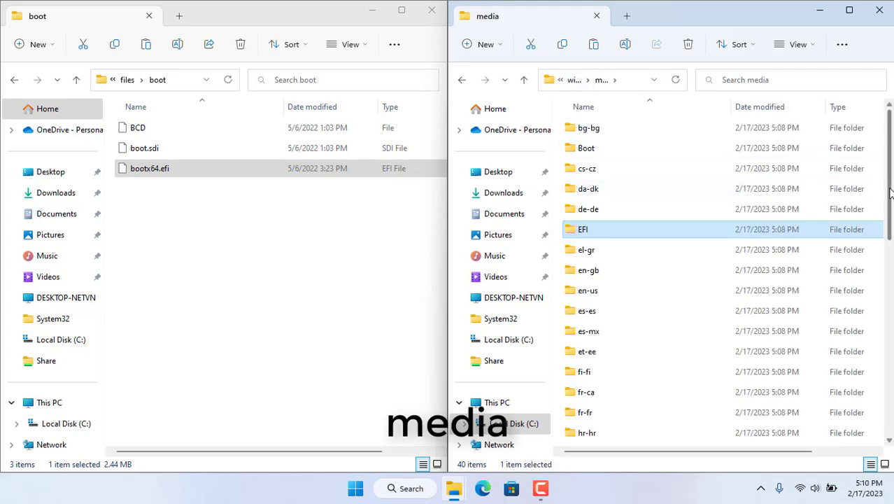
drag(891, 198, 891, 405)
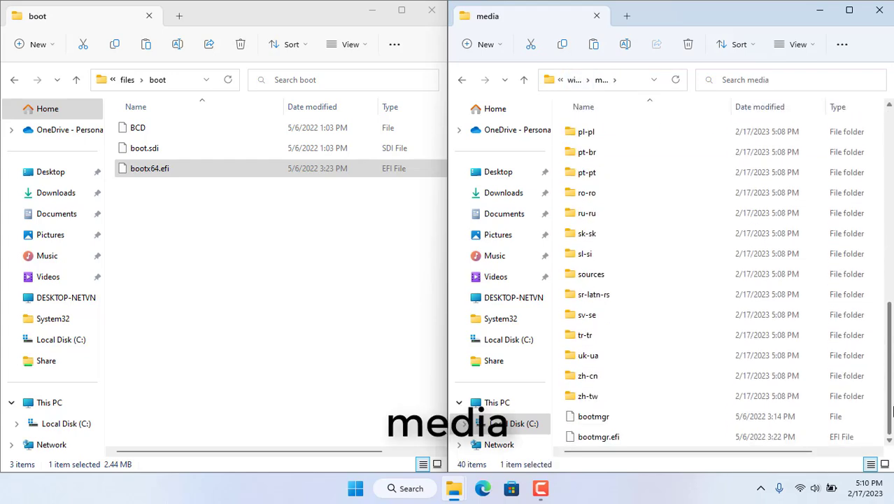
click(607, 422)
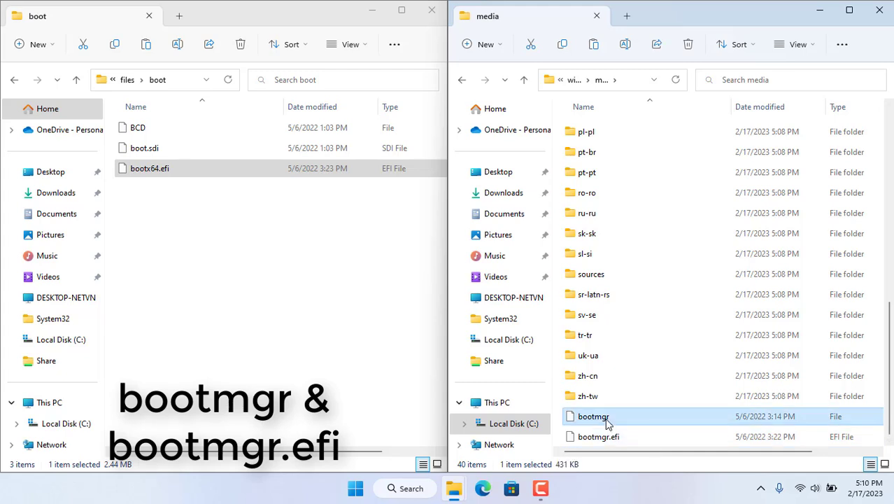
shift+click(614, 441)
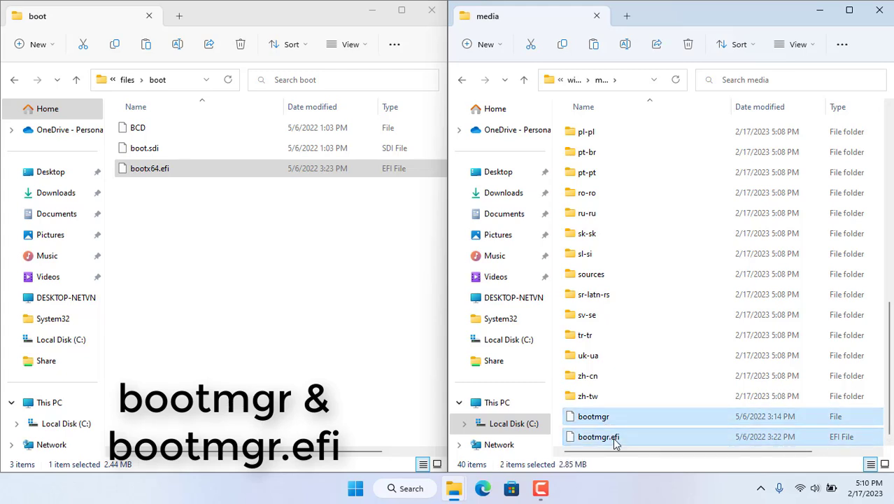
right_click(615, 441)
click(657, 454)
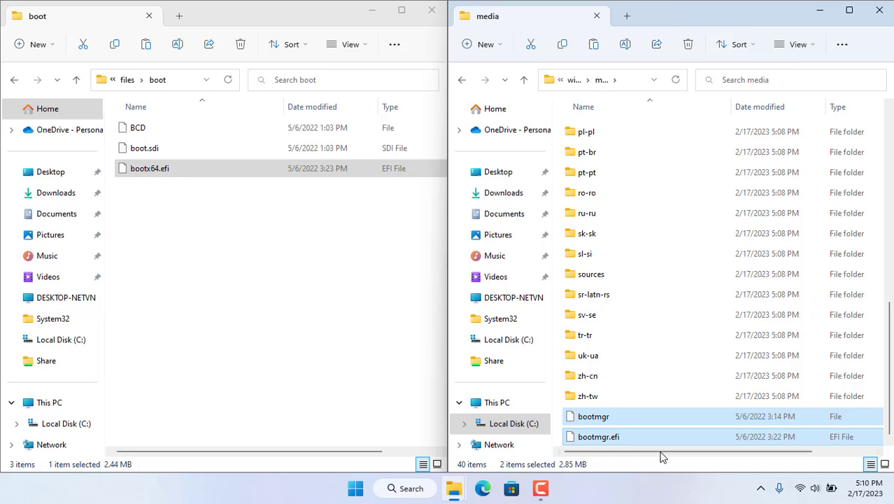
click(147, 45)
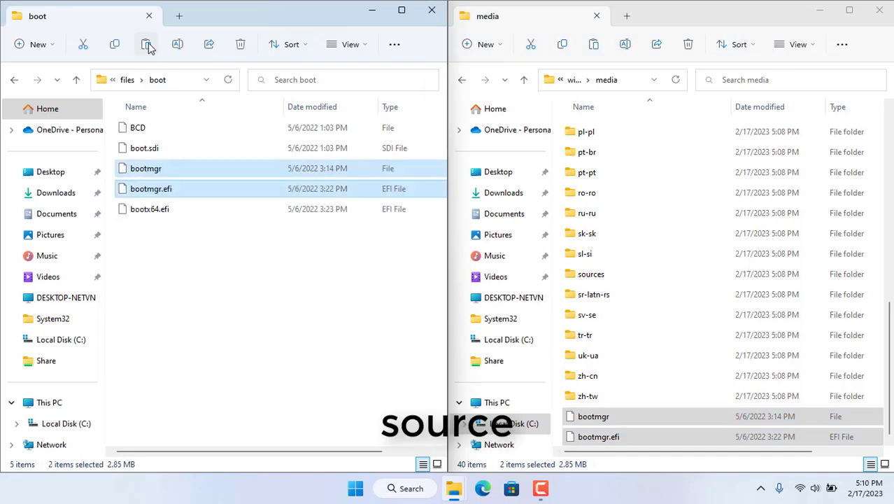
click(272, 277)
- Copy boot.wim from media\sources into the boot folder, bringing it to six files
click(622, 277)
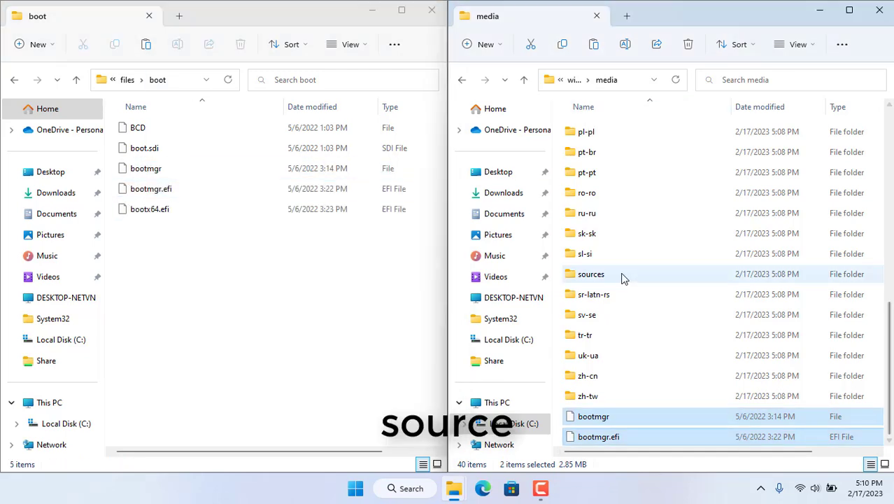
double_click(589, 281)
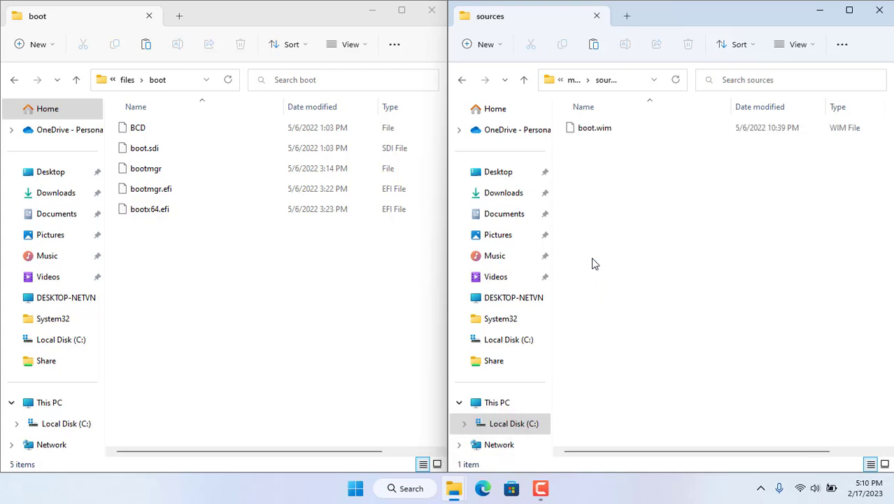
click(590, 133)
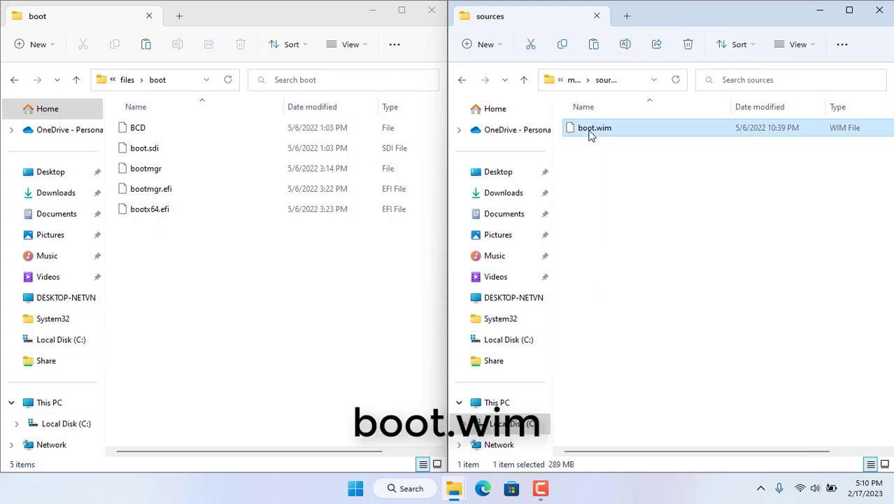
click(562, 44)
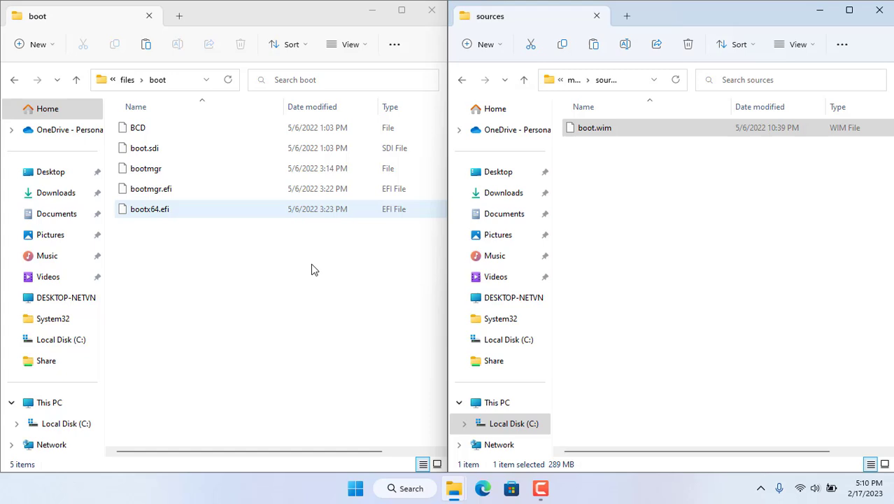
click(194, 285)
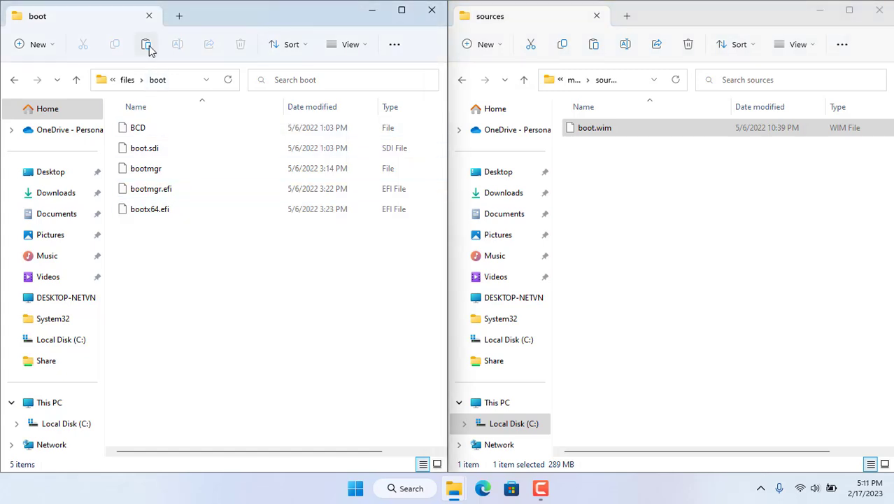
key(ctrl+v)
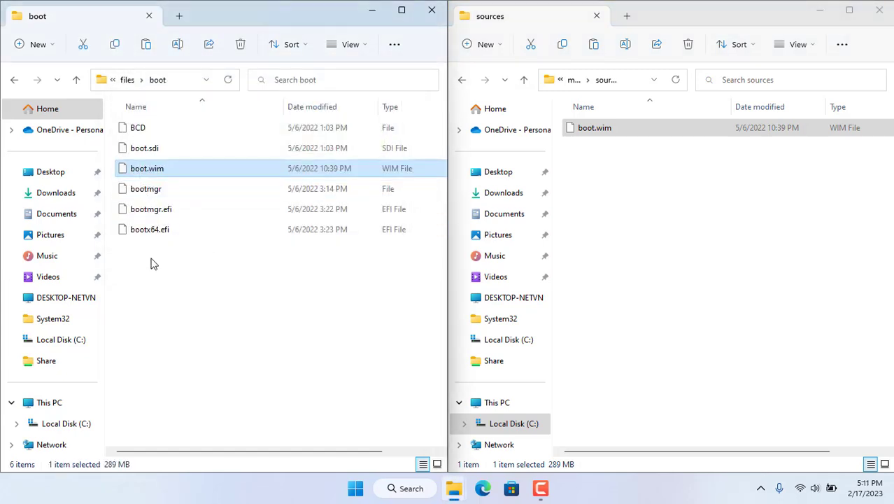
drag(140, 270, 163, 123)
click(237, 313)
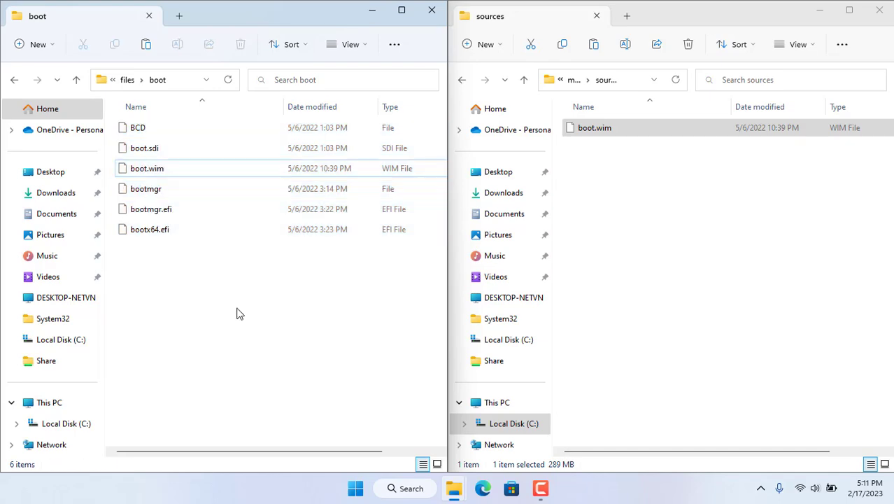
- Close the sources window, maximize the boot window and review its six files
click(876, 11)
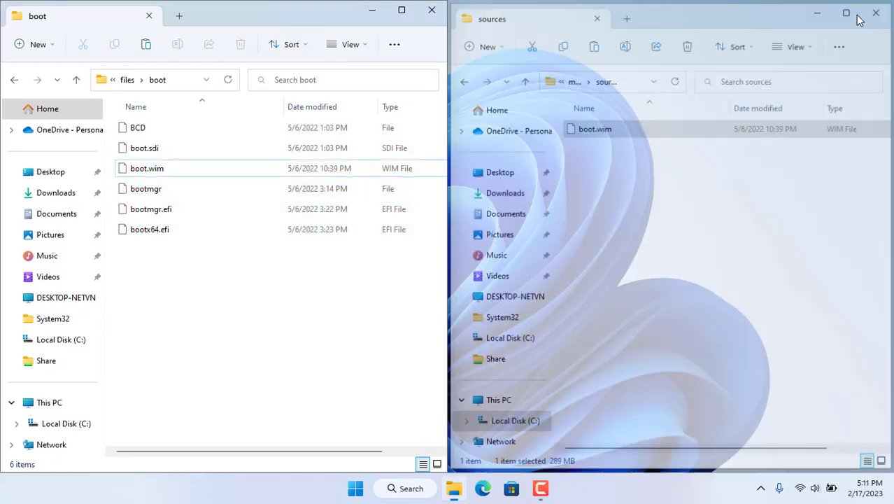
click(402, 10)
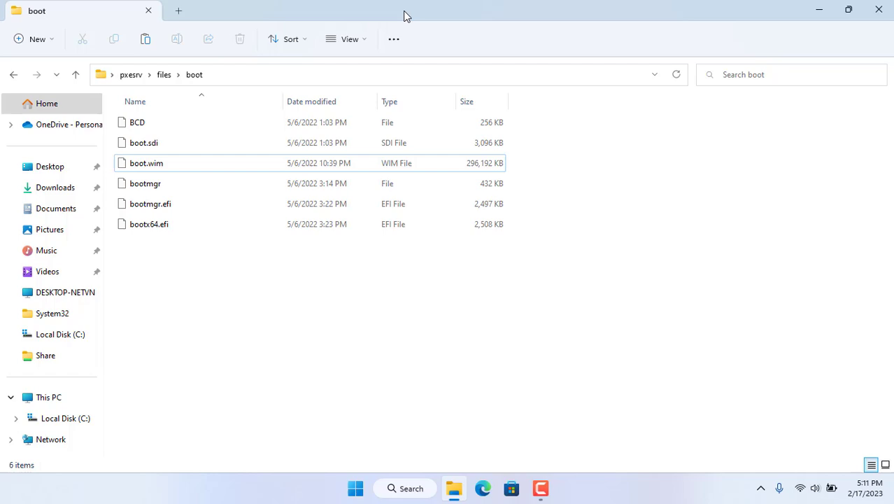
click(166, 75)
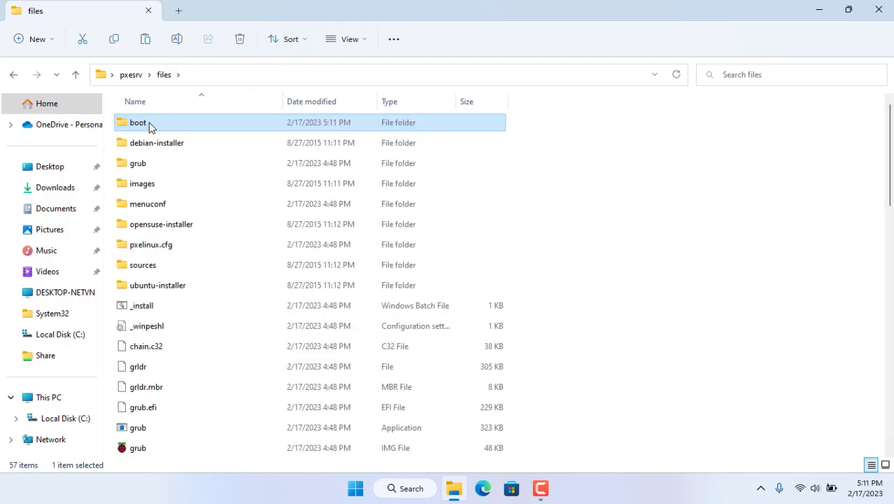
double_click(149, 131)
drag(128, 273, 187, 122)
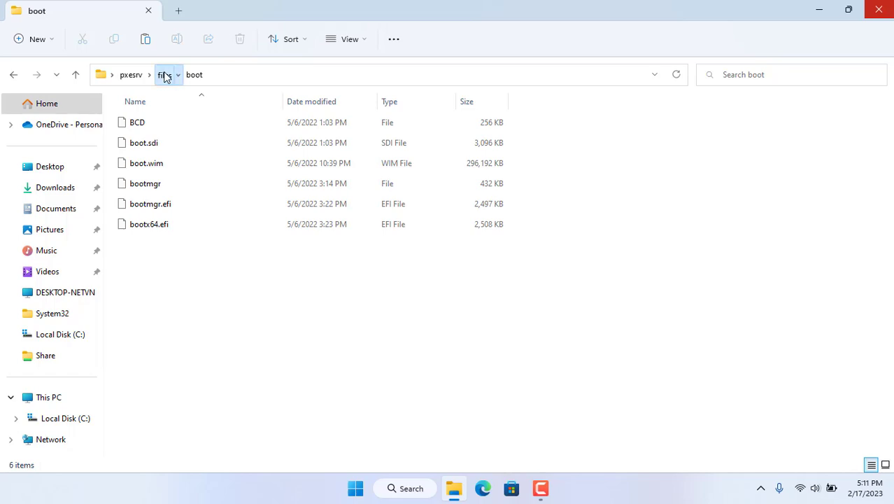
click(164, 75)
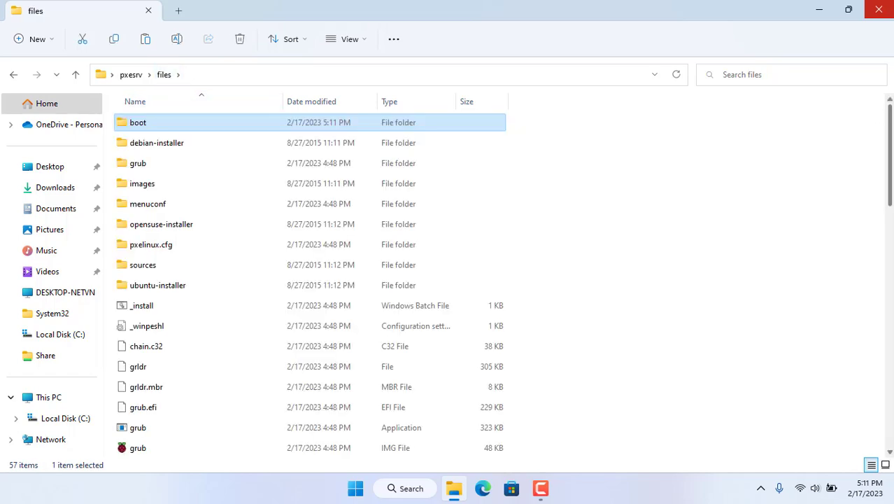
- Open menu.ipxe from the pxesrv files folder in Notepad
drag(891, 136, 891, 251)
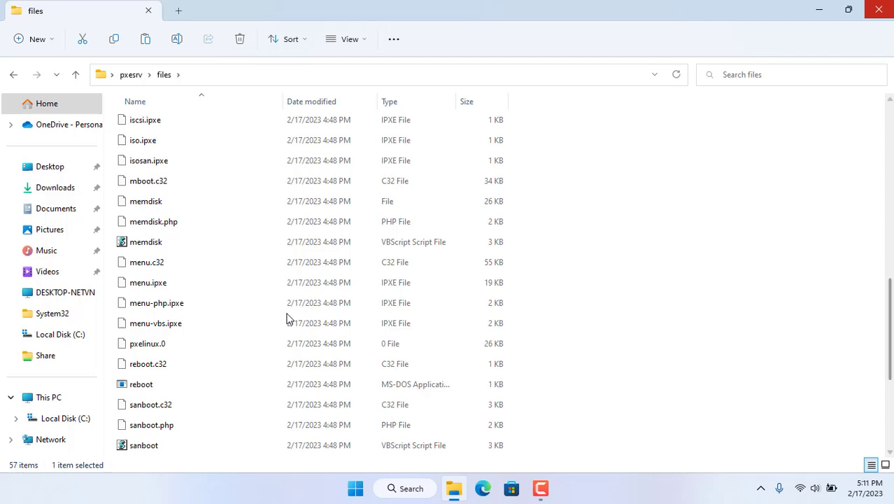
click(159, 291)
right_click(158, 286)
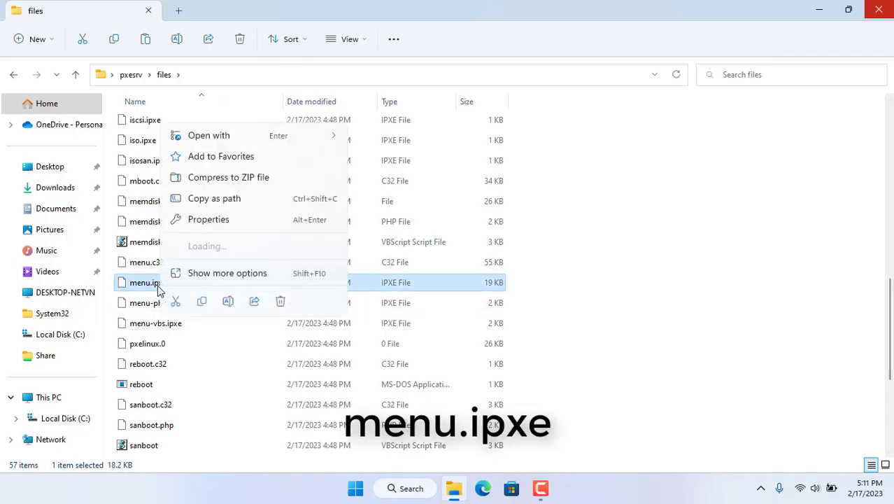
mouse_move(272, 135)
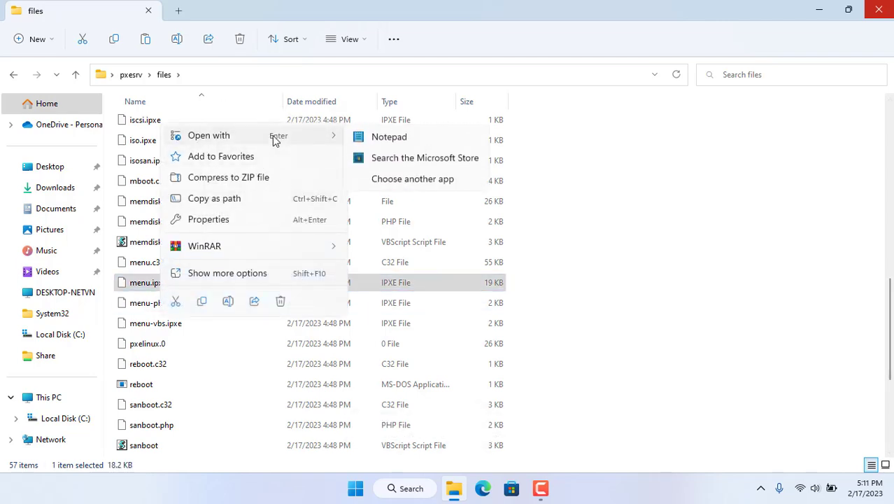
click(400, 139)
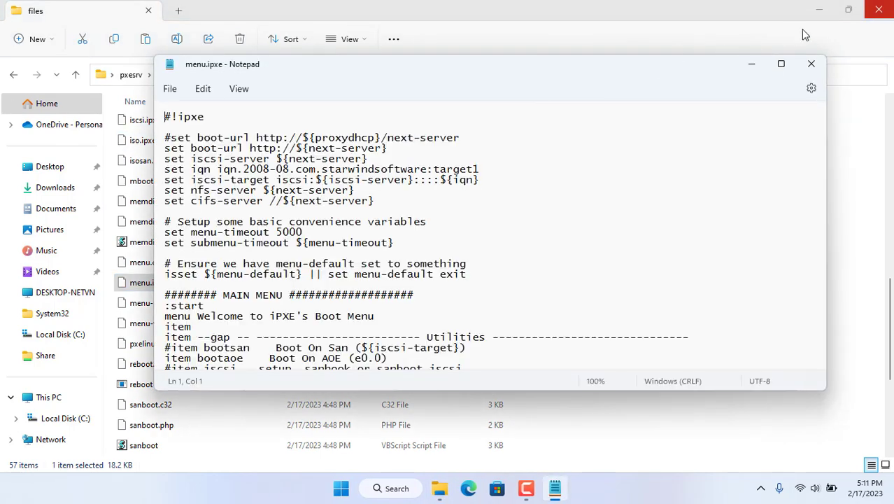
- Clear all existing text from menu.ipxe in Notepad
click(879, 10)
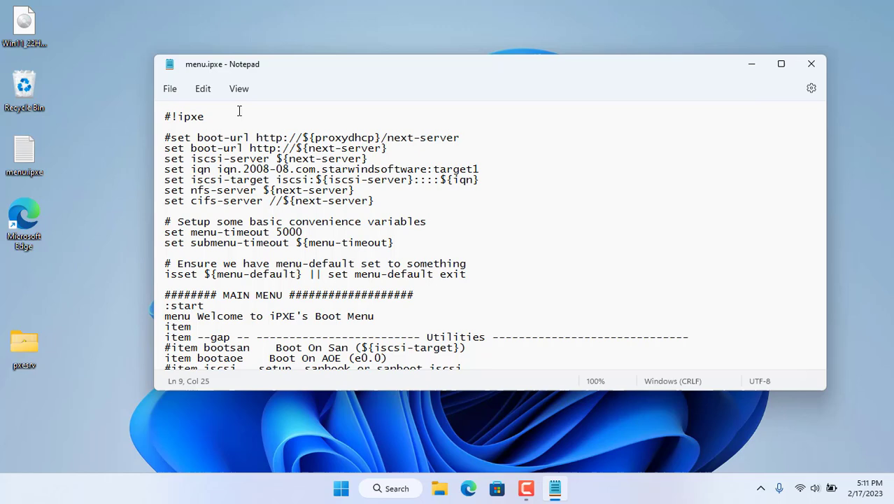
click(207, 95)
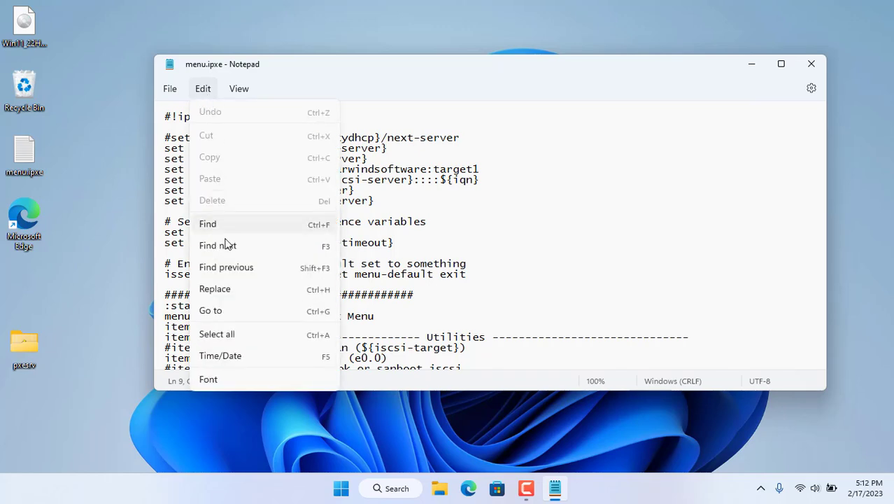
click(225, 334)
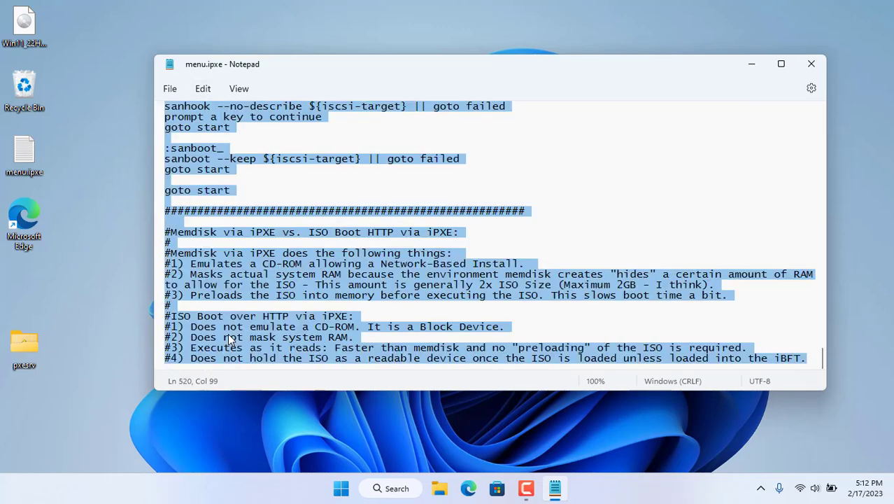
click(211, 90)
click(229, 202)
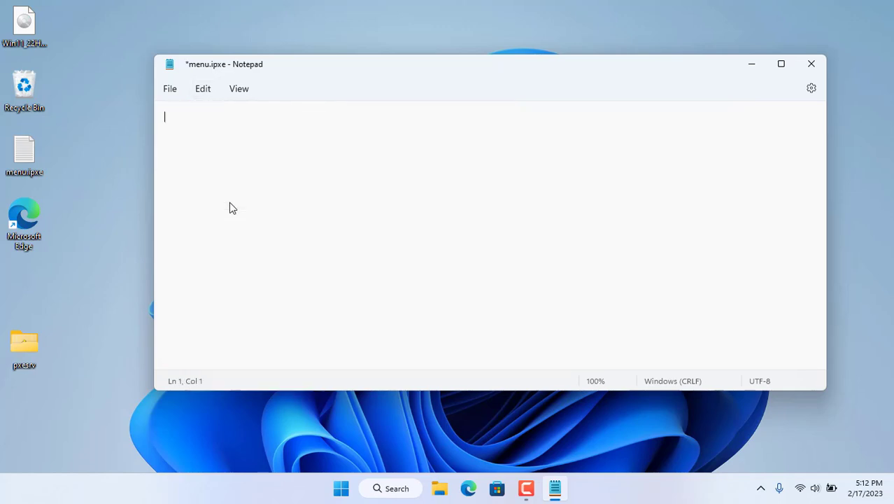
- Paste the WinPE wimboot script from the desktop menu.ipxe into the empty file and save it
double_click(24, 154)
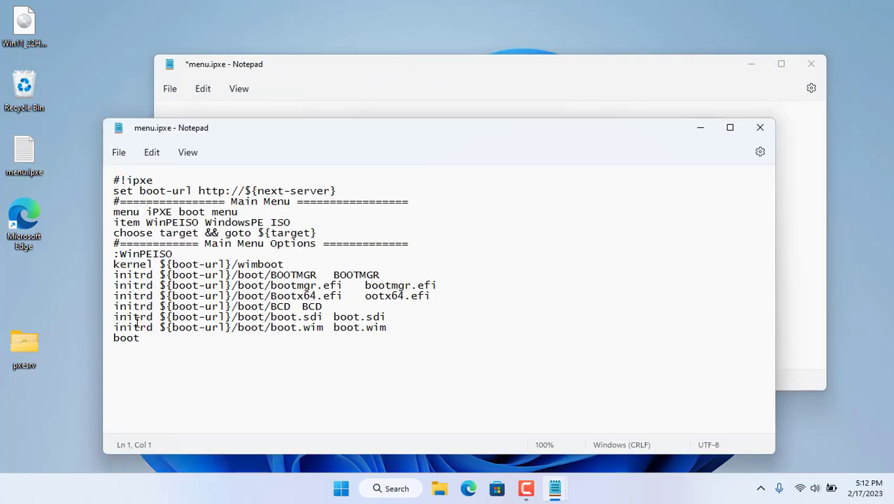
drag(148, 340, 104, 183)
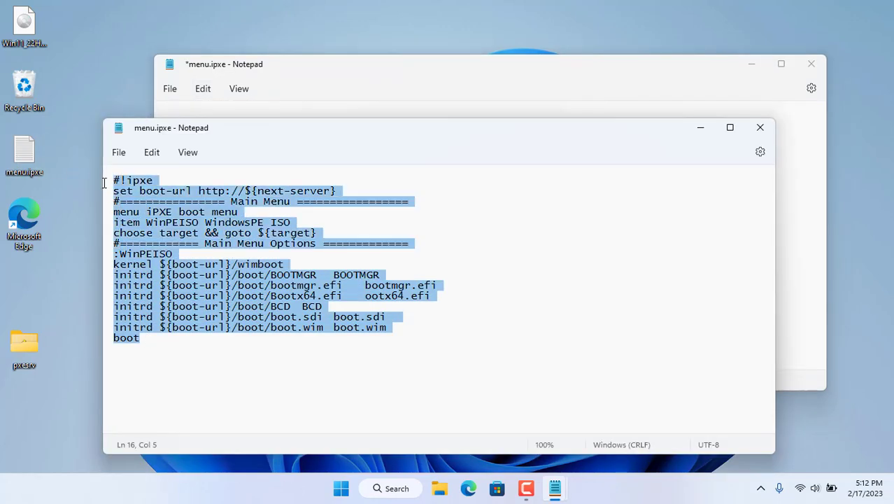
right_click(159, 212)
click(201, 74)
click(758, 128)
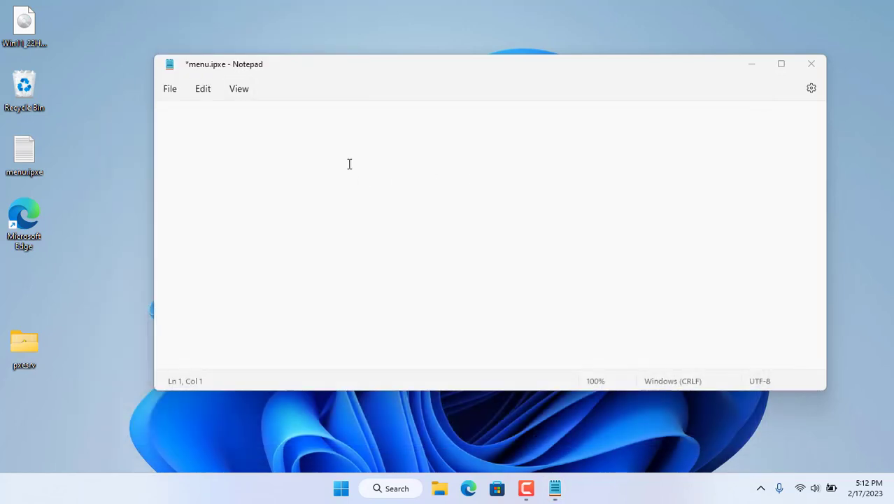
right_click(349, 164)
click(392, 259)
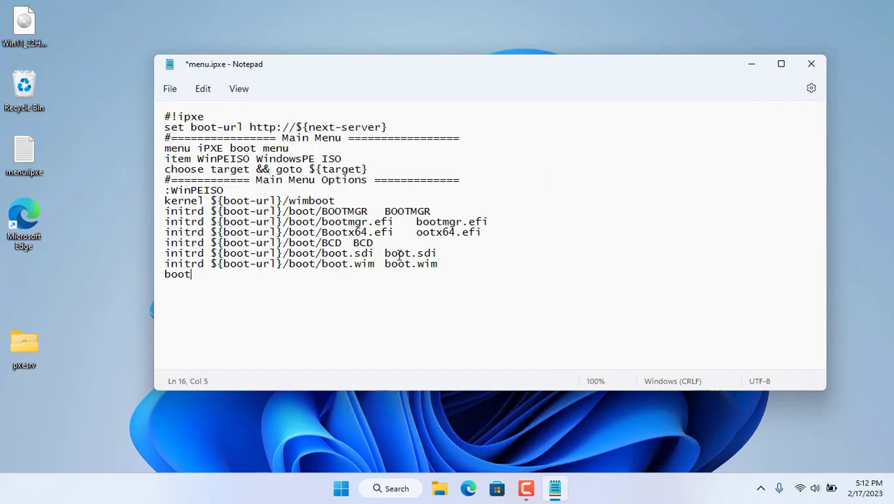
click(170, 89)
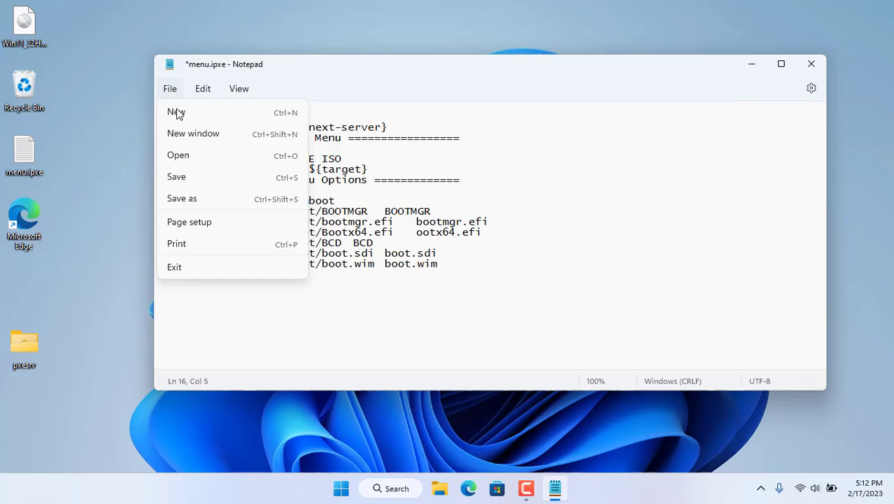
click(177, 177)
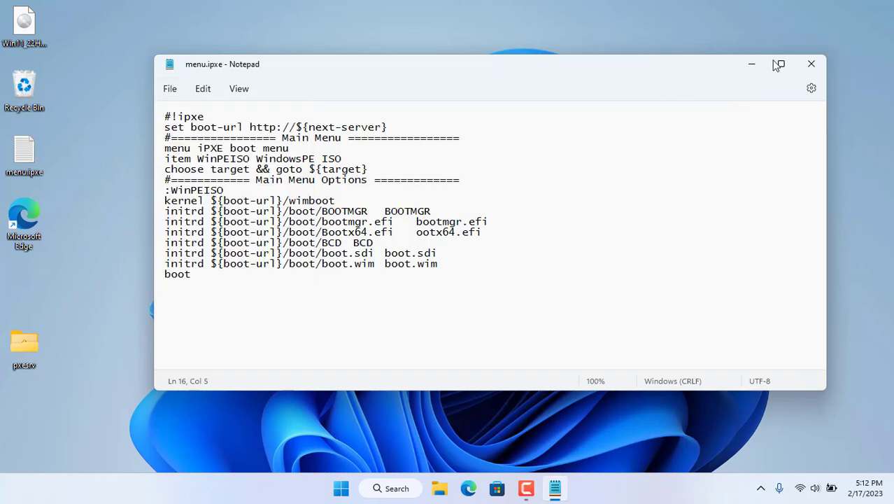
- Close Notepad and bring up the WinRAR options for the Win11_22H2_English_x64v1 ISO on the desktop
click(810, 64)
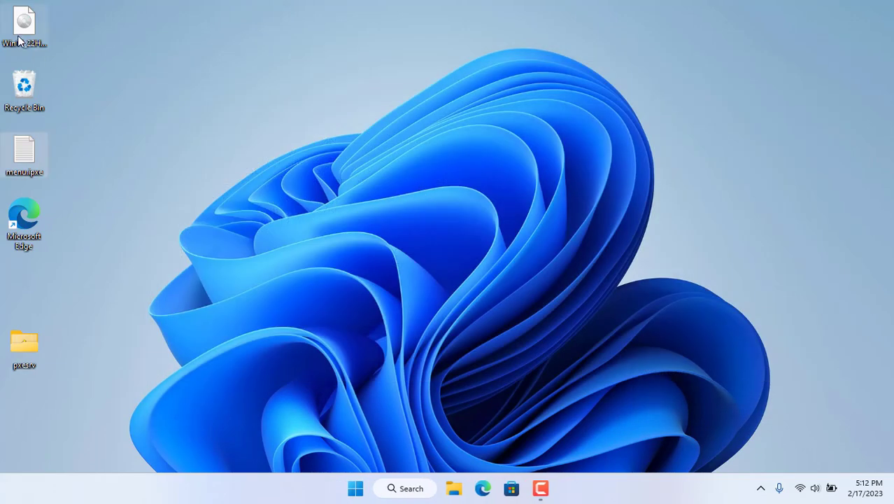
click(20, 41)
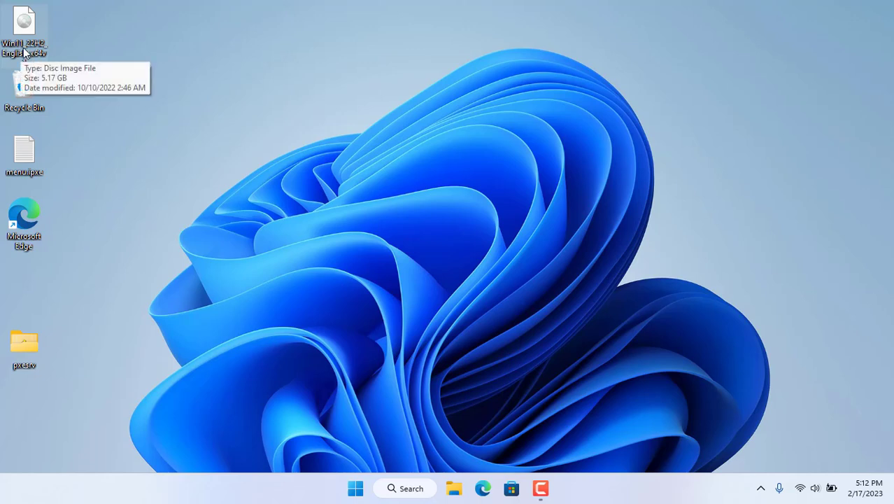
right_click(23, 49)
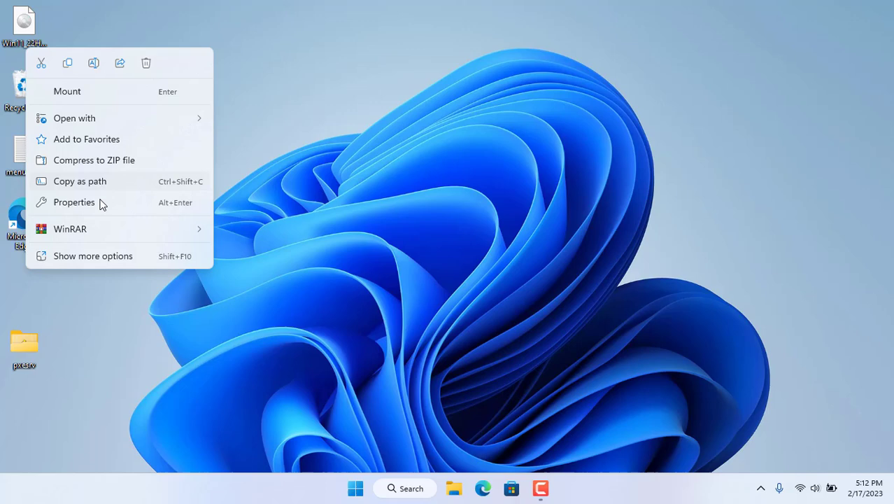
mouse_move(104, 228)
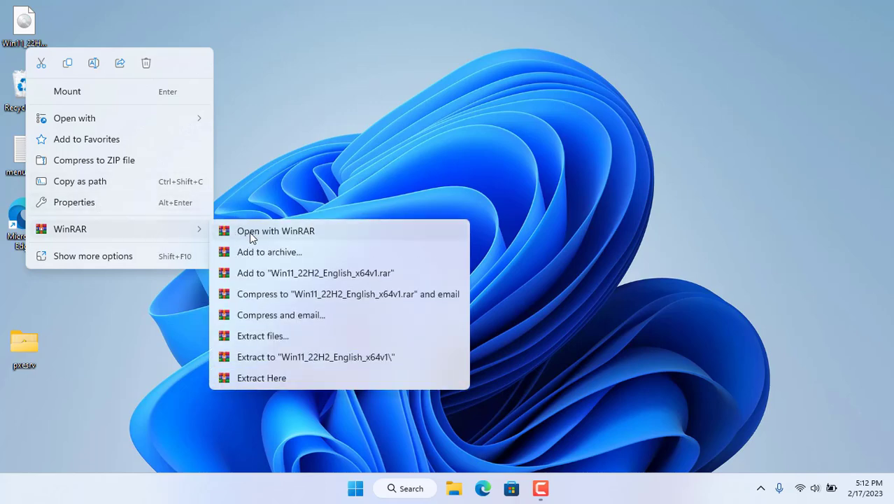
- Extract the Windows 11 ISO into a new Win11 folder on Local Disk (C:)
click(301, 335)
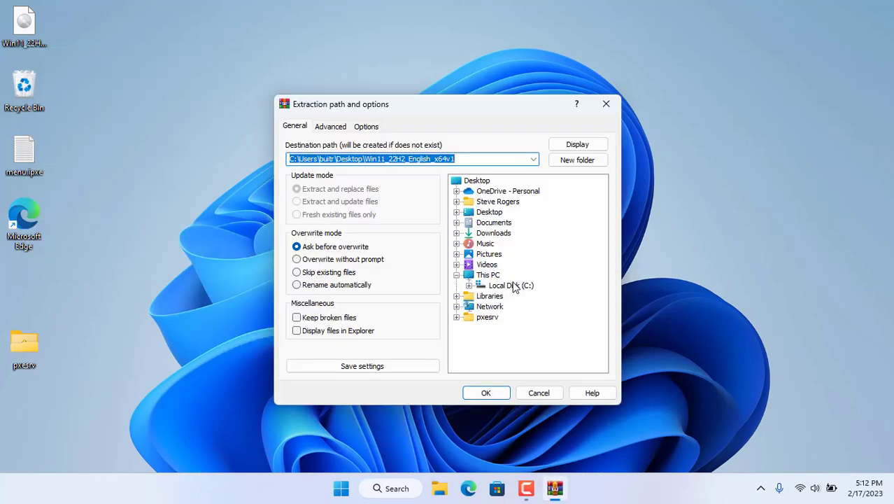
double_click(510, 286)
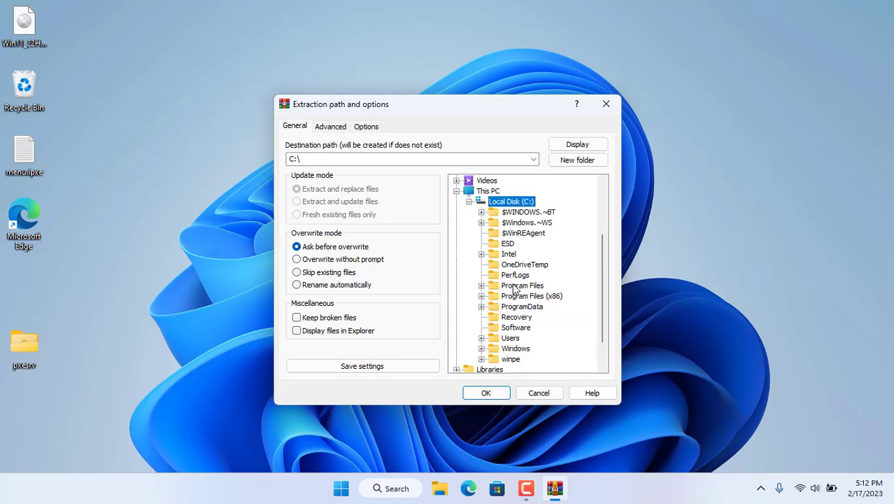
click(577, 161)
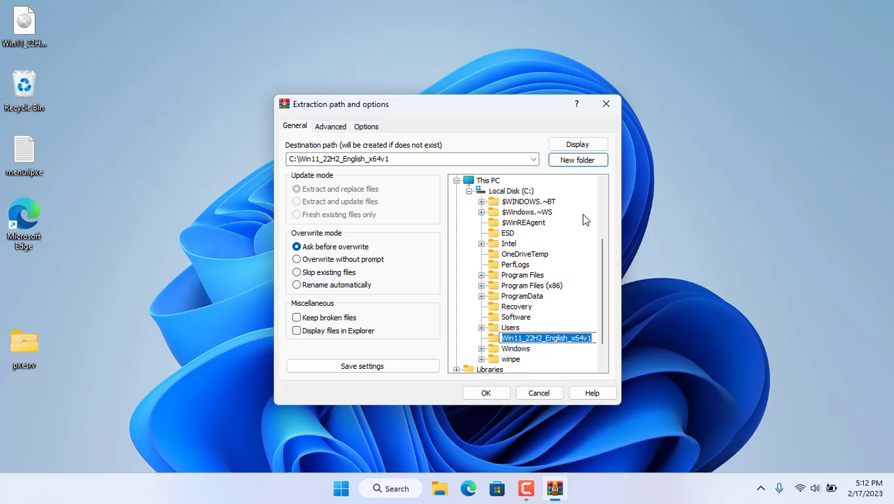
text(Win11)
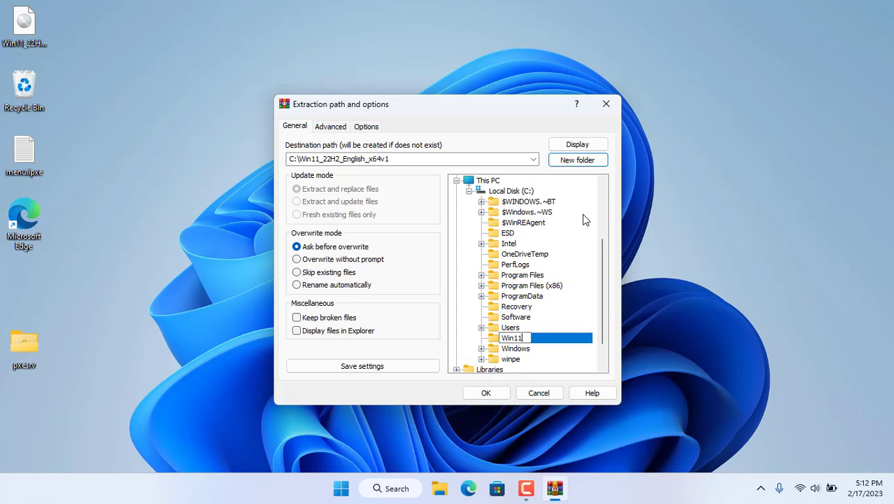
key(Return)
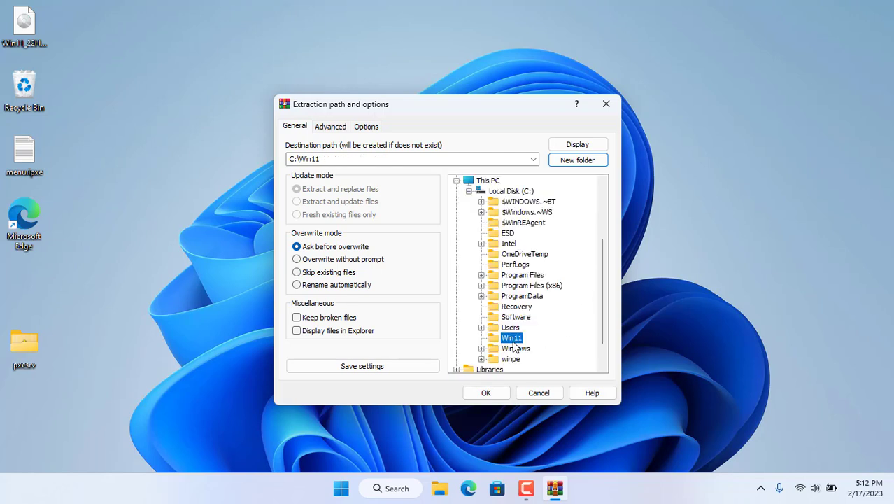
click(492, 393)
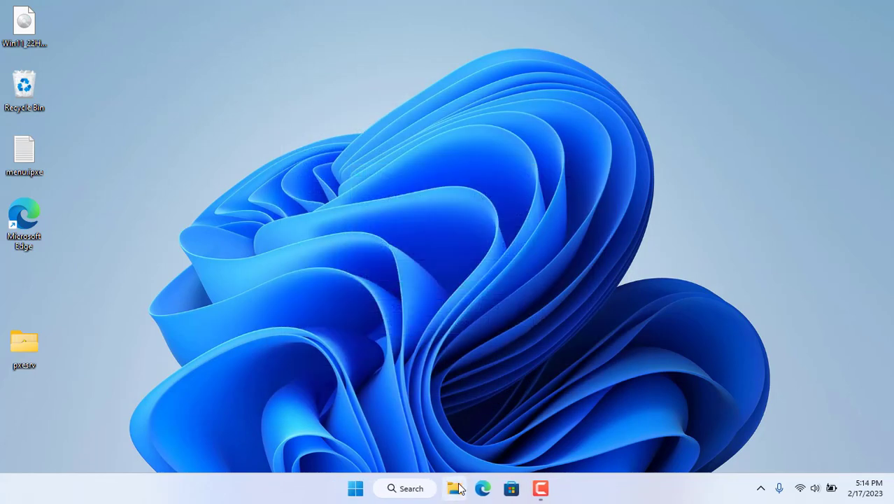
- Check that C:\Win11 holds the extracted boot, efi, sources, support and setup items
click(455, 489)
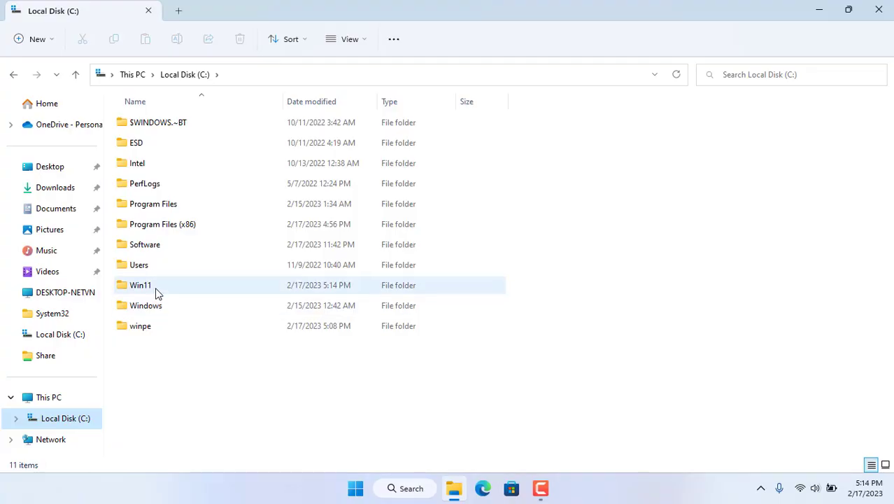
double_click(156, 288)
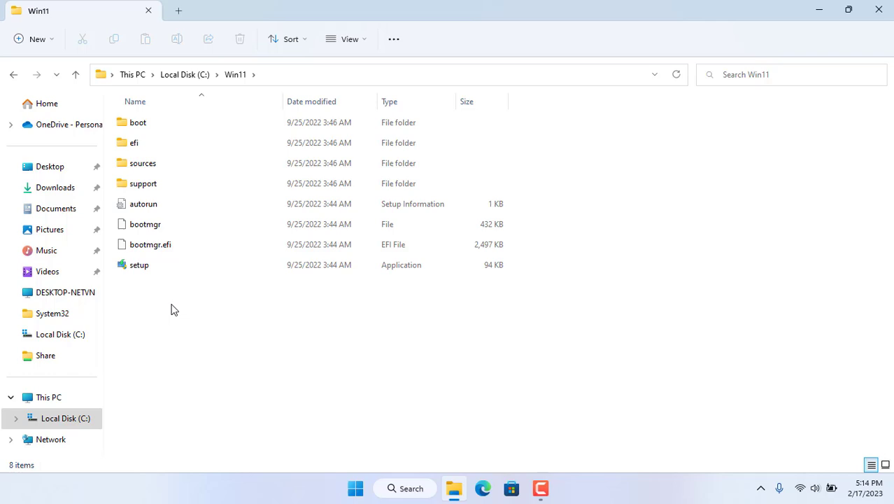
drag(142, 356, 216, 124)
click(337, 333)
click(879, 10)
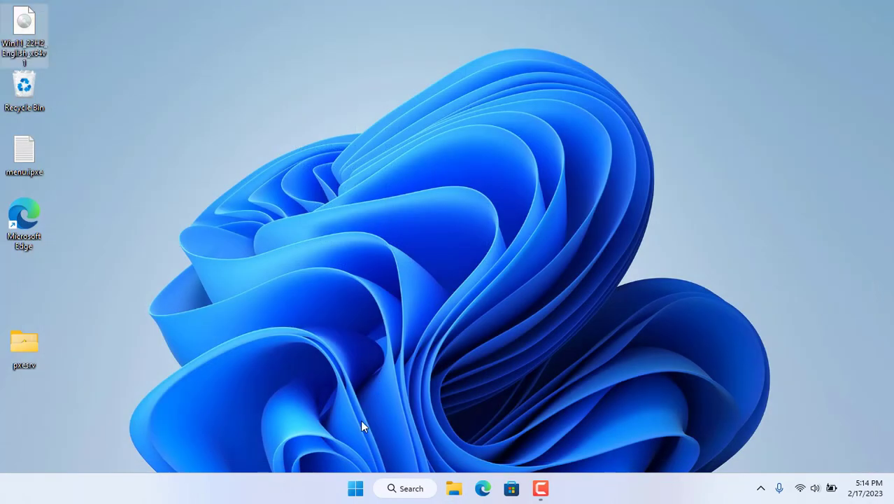
- Open the Users list under Local Users and Groups in Computer Management
right_click(355, 489)
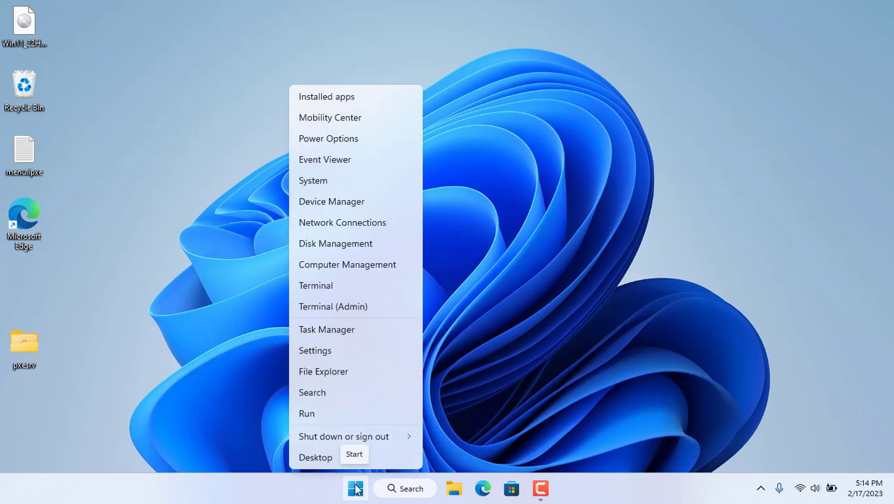
click(360, 273)
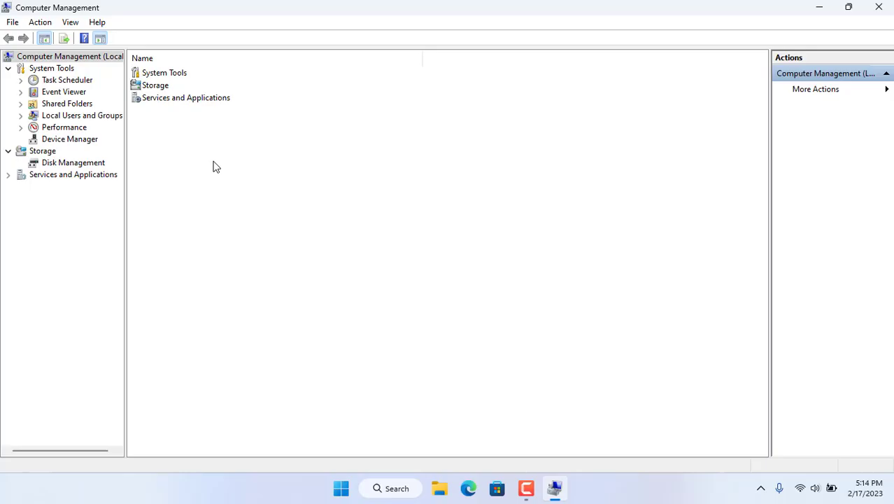
double_click(92, 119)
click(63, 127)
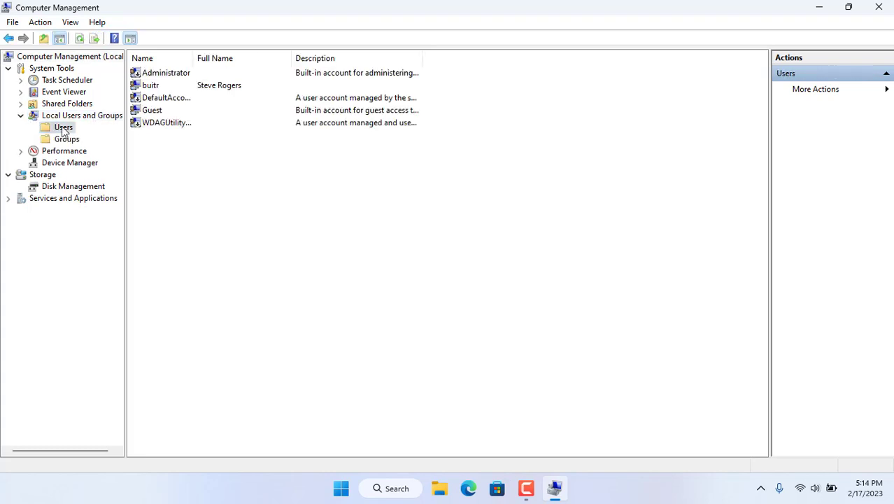
- Create a new local user with a password, no forced change at logon, and a password that never expires
right_click(226, 170)
click(261, 176)
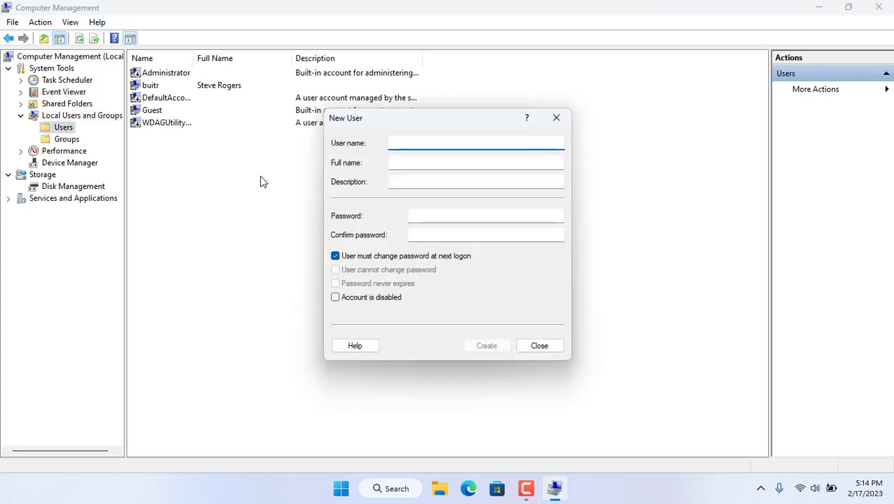
text(netvn)
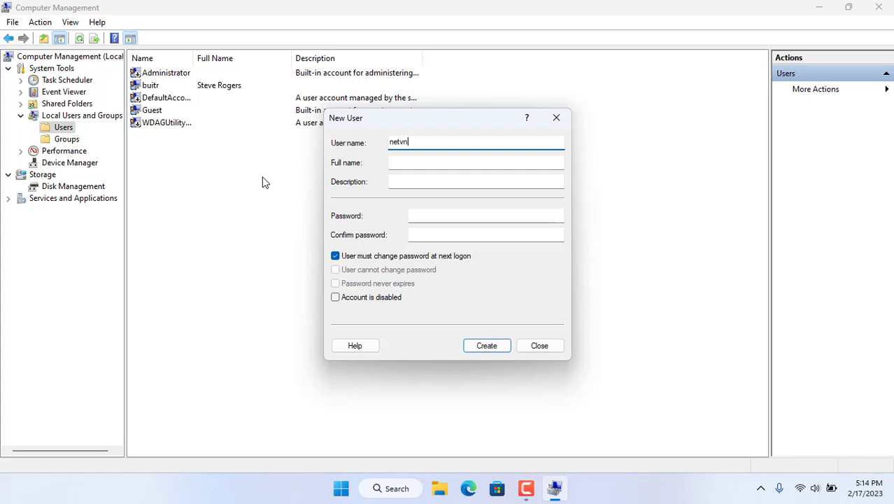
click(431, 216)
text(1234)
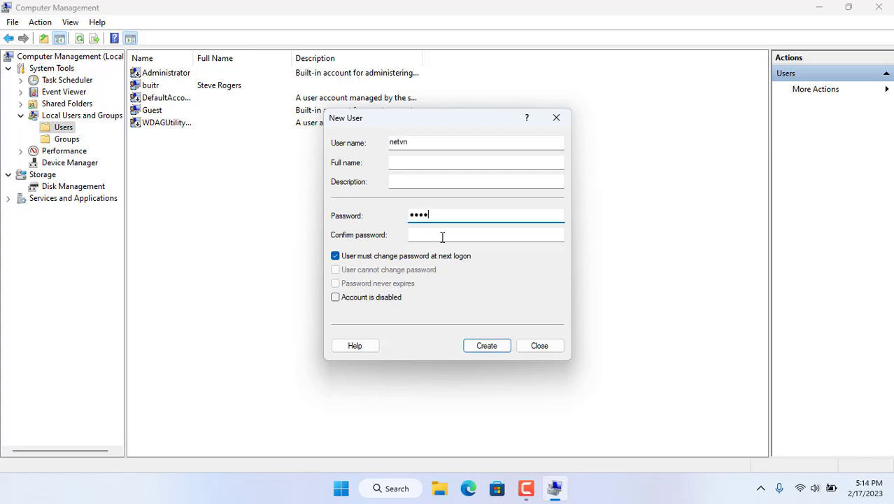
click(442, 238)
text(1234)
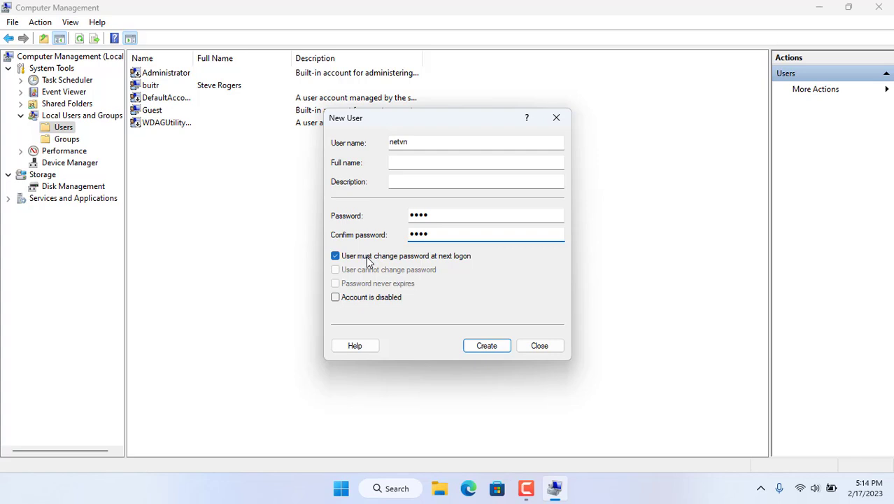
click(368, 258)
click(371, 285)
click(483, 346)
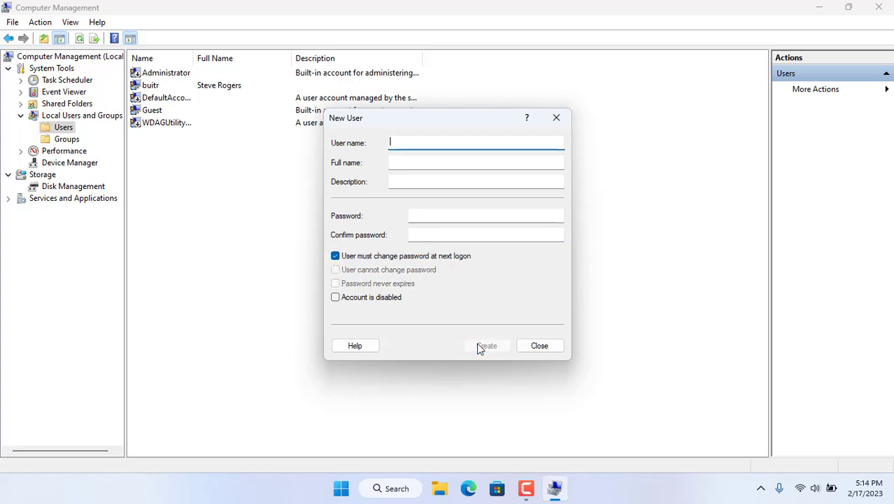
click(539, 346)
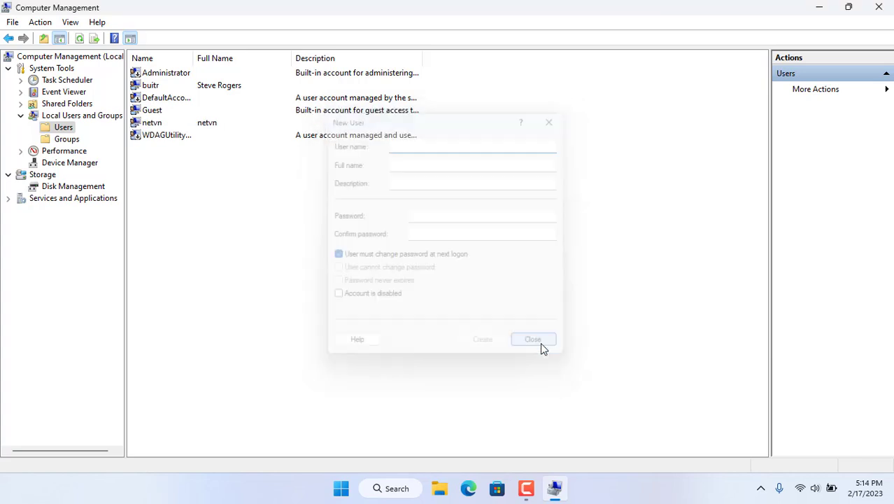
click(169, 126)
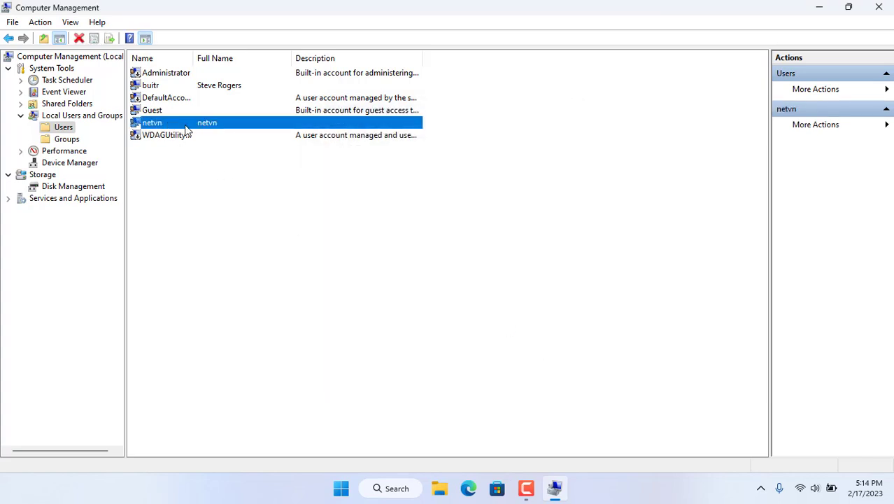
- Tick Share this folder for C:\Win11 in Advanced Sharing, keeping share name Win11
click(877, 9)
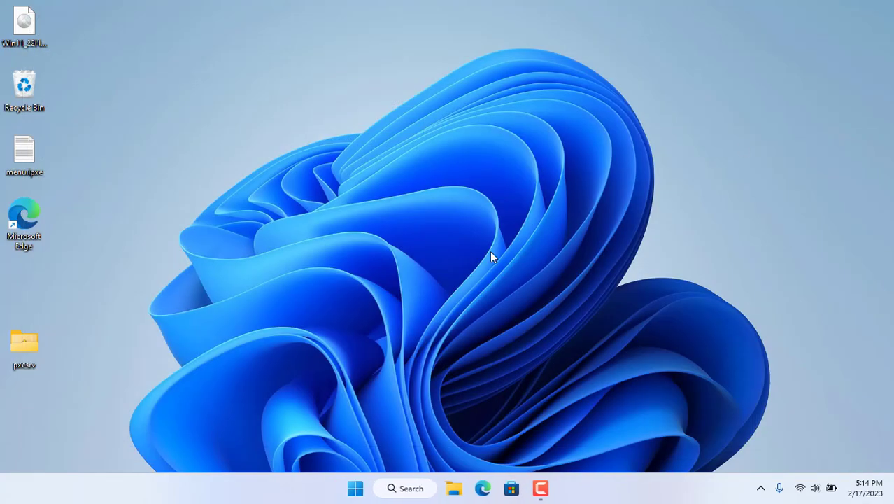
click(461, 491)
double_click(225, 141)
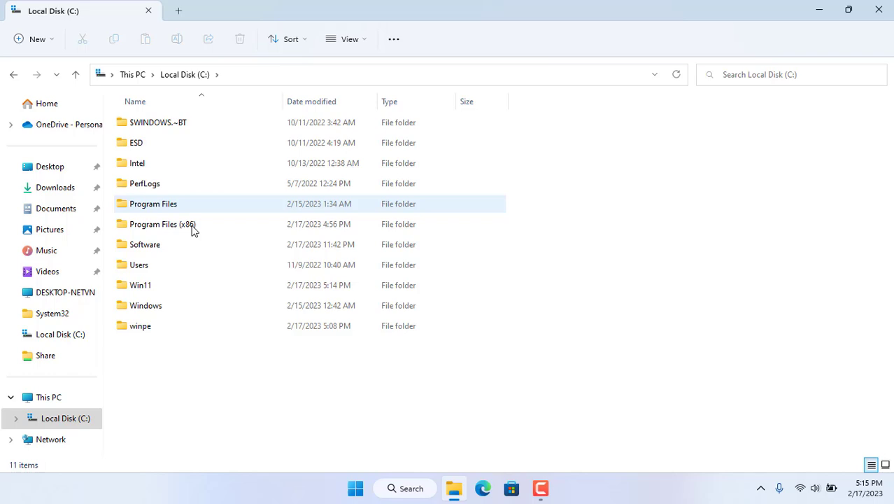
right_click(158, 283)
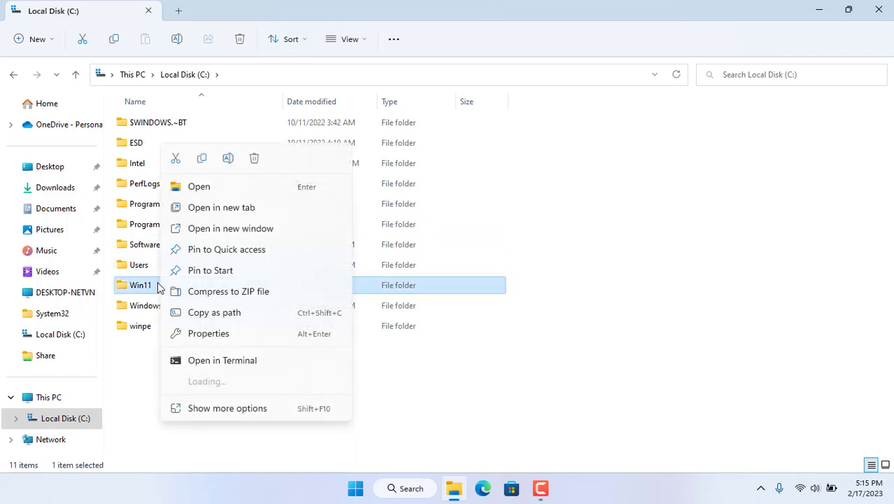
click(226, 338)
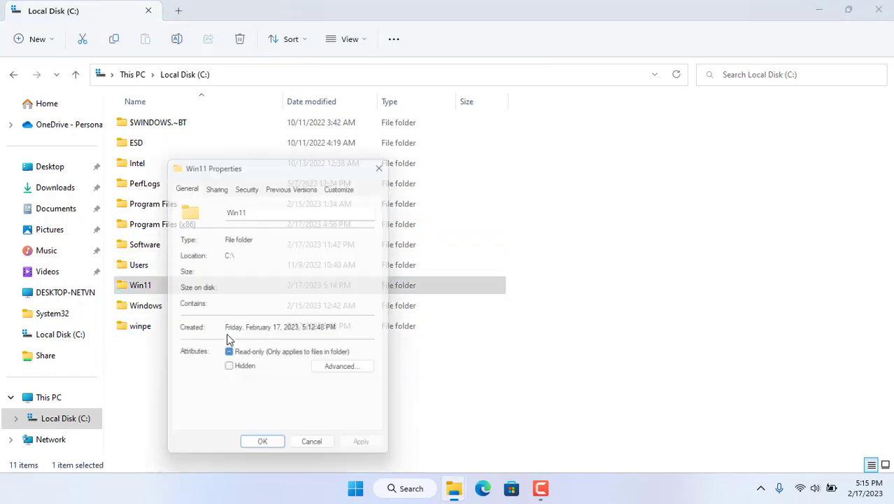
click(222, 185)
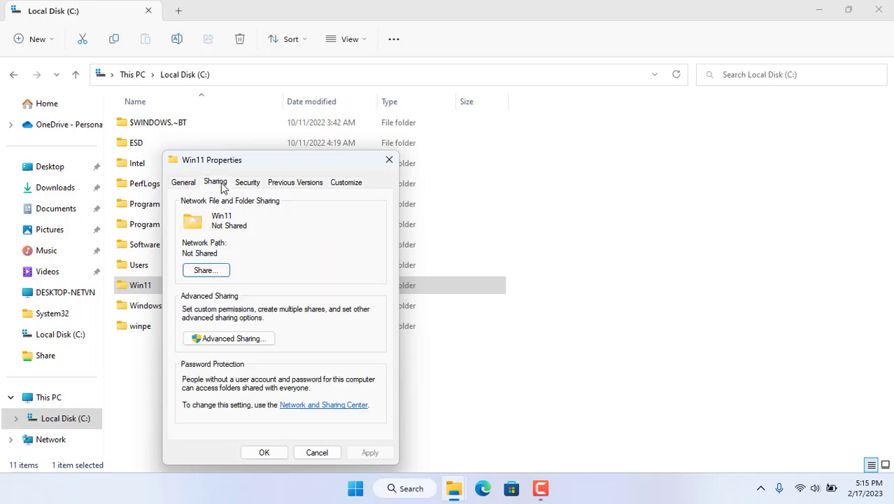
click(232, 338)
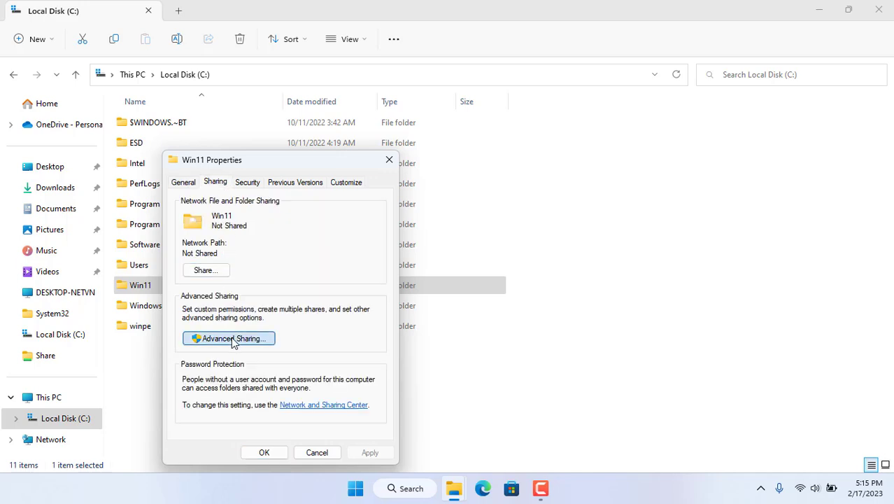
click(424, 185)
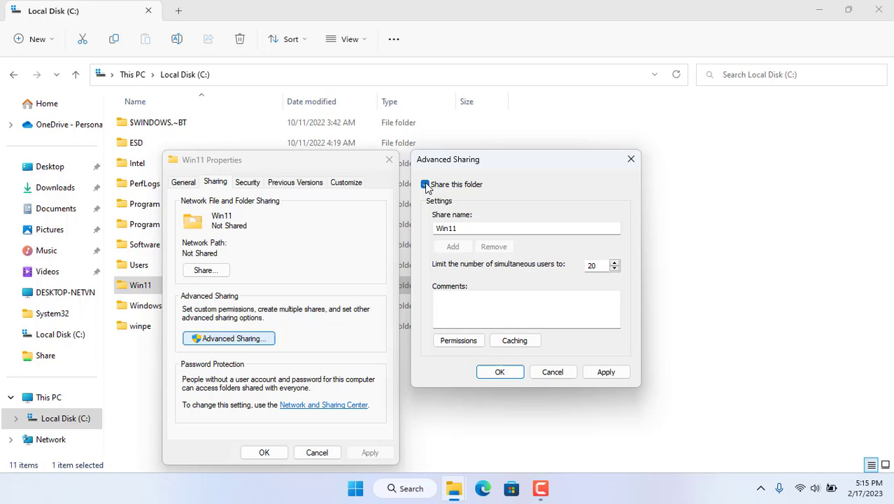
- Give Everyone Full Control in the Win11 share permissions
click(456, 341)
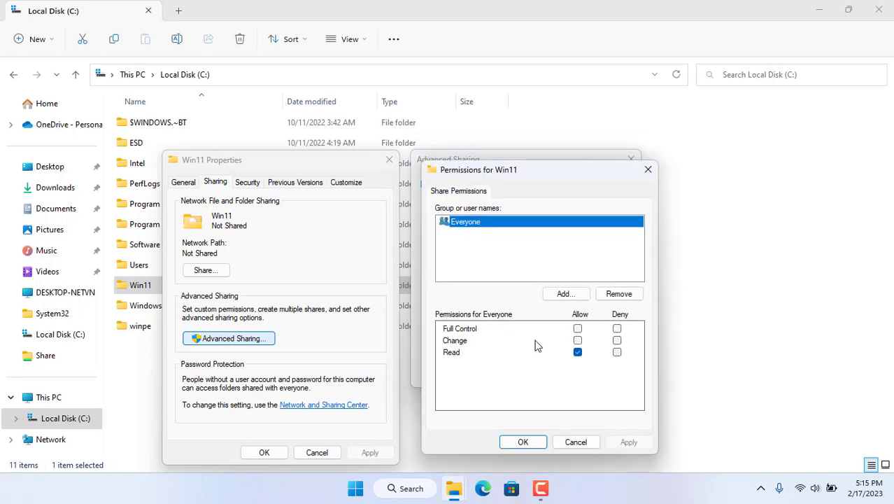
click(577, 328)
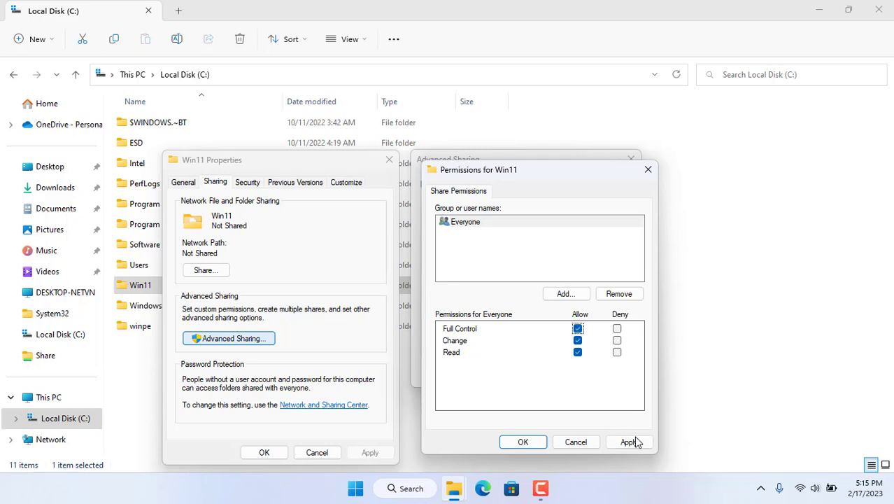
click(634, 442)
- Add the local user to the Win11 share with Full Control and apply the sharing settings
click(577, 295)
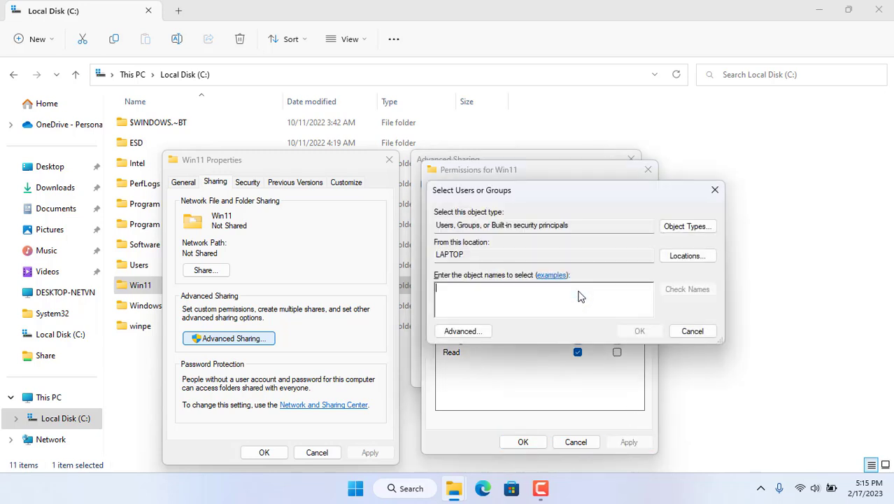
text(netvn)
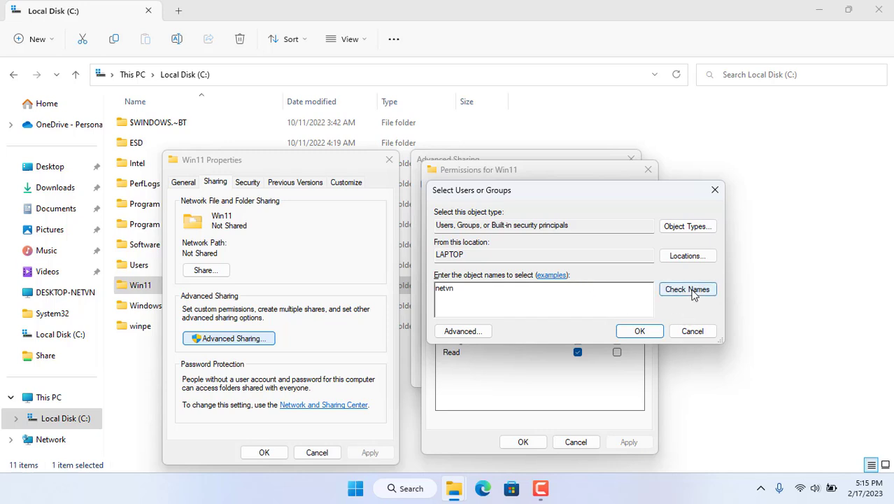
click(688, 291)
click(658, 331)
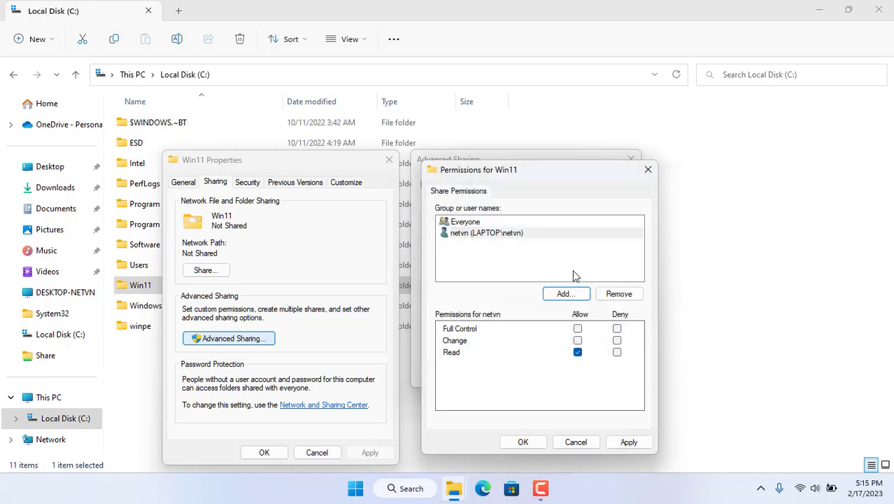
click(495, 236)
click(577, 328)
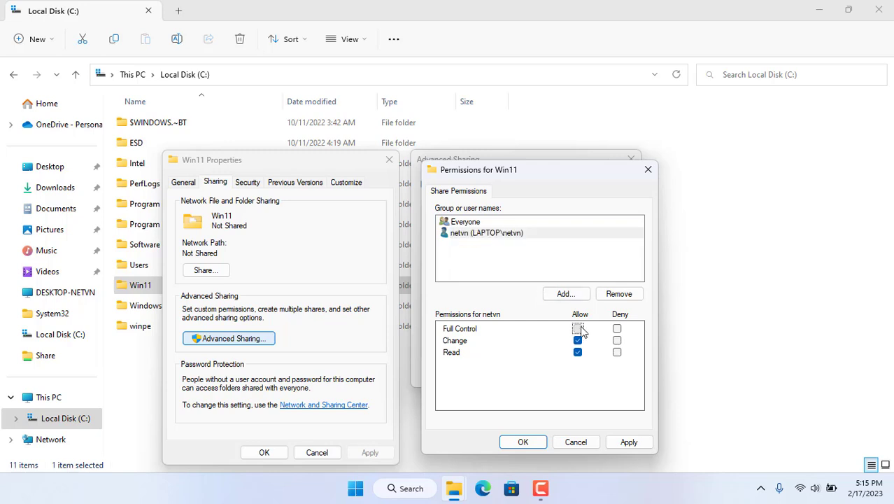
click(628, 443)
click(522, 442)
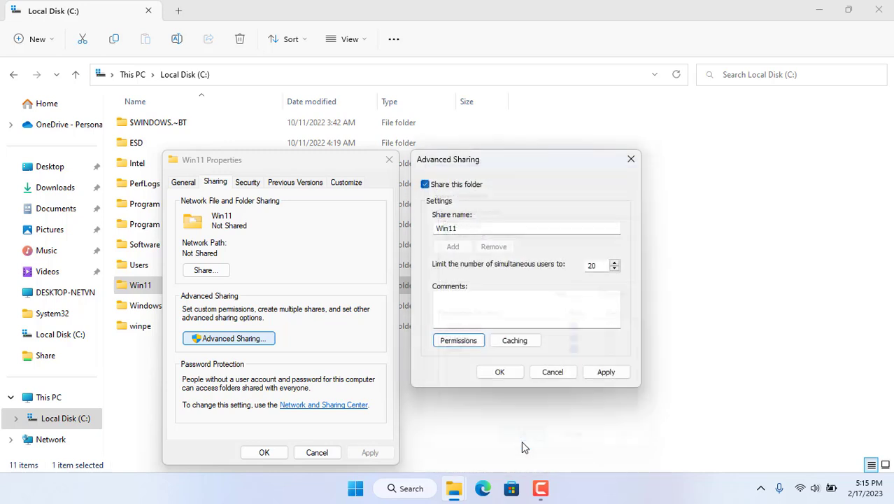
click(606, 374)
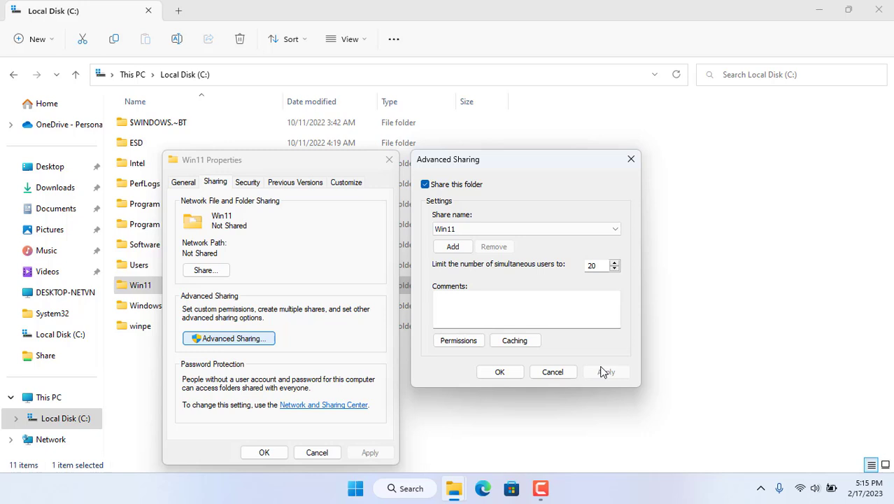
- Confirm the share so Win11 shows as Shared at \\LAPTOP\Win11
click(500, 372)
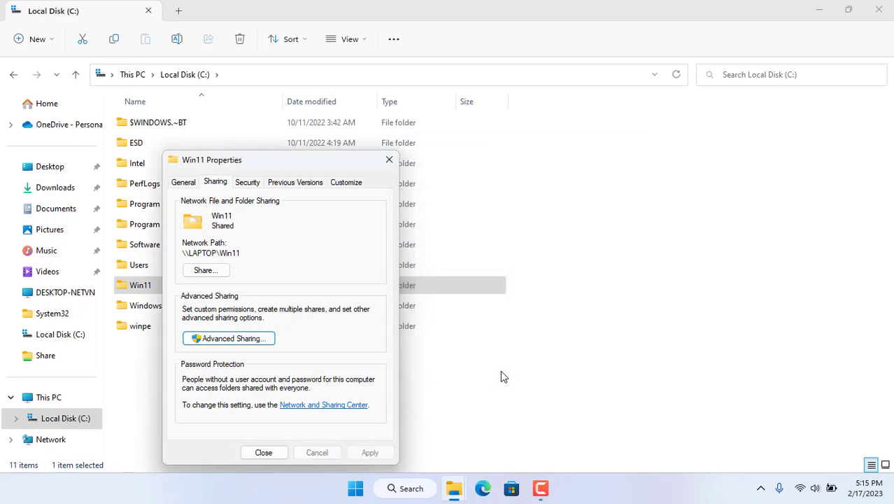
drag(184, 253, 242, 253)
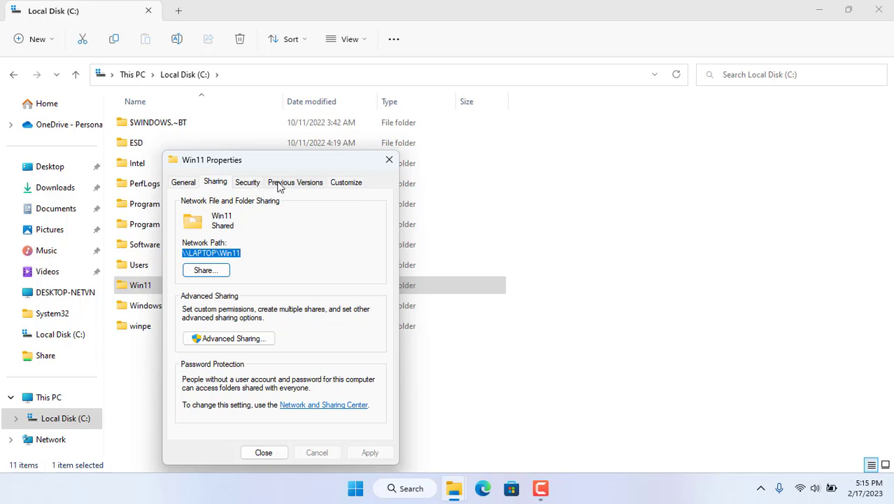
click(247, 185)
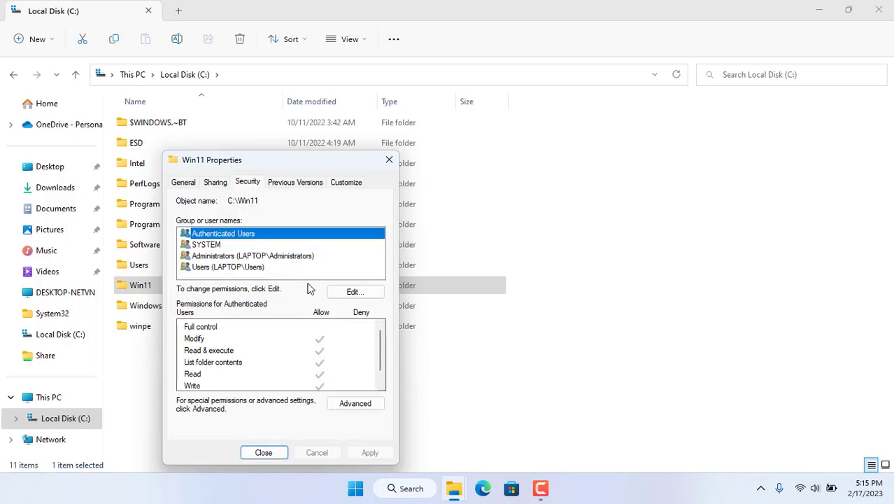
- Add the local user to the Win11 folder's security list with Full control allowed
click(351, 291)
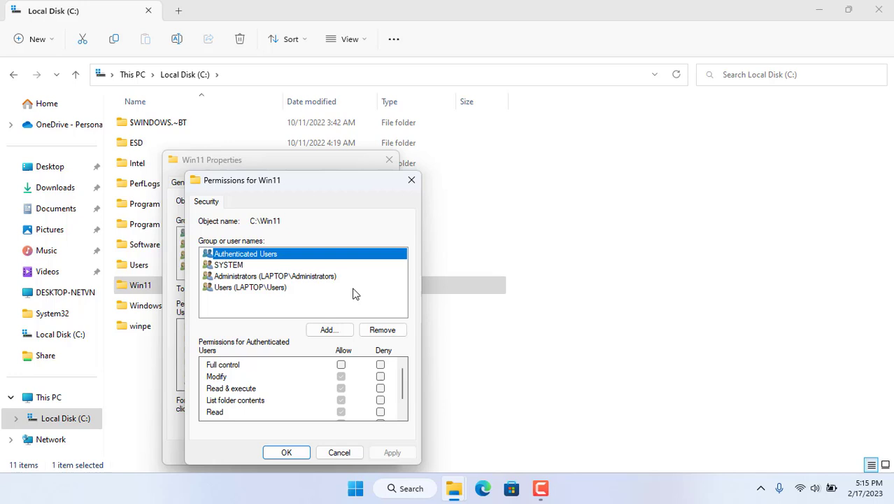
click(342, 331)
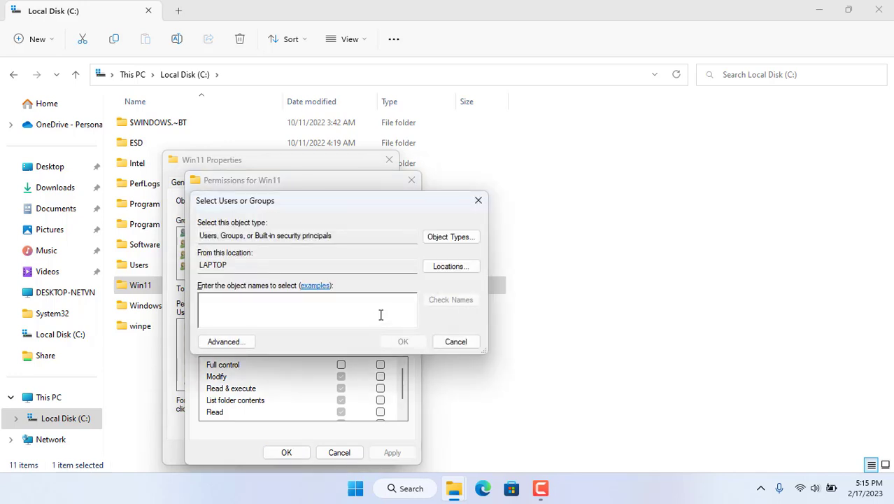
text(netvn)
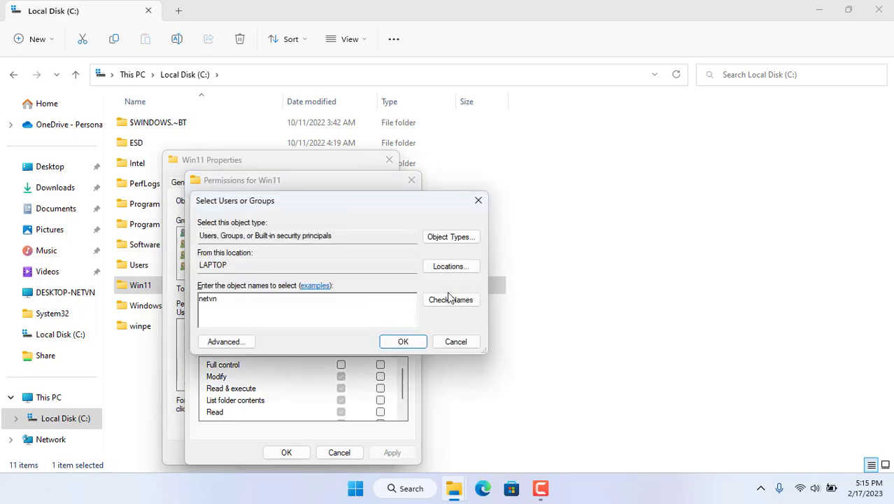
click(448, 299)
click(399, 340)
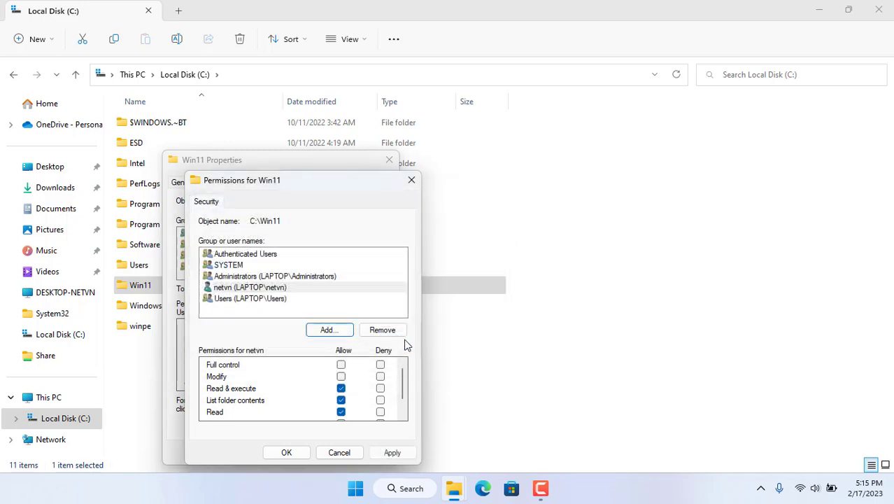
click(285, 289)
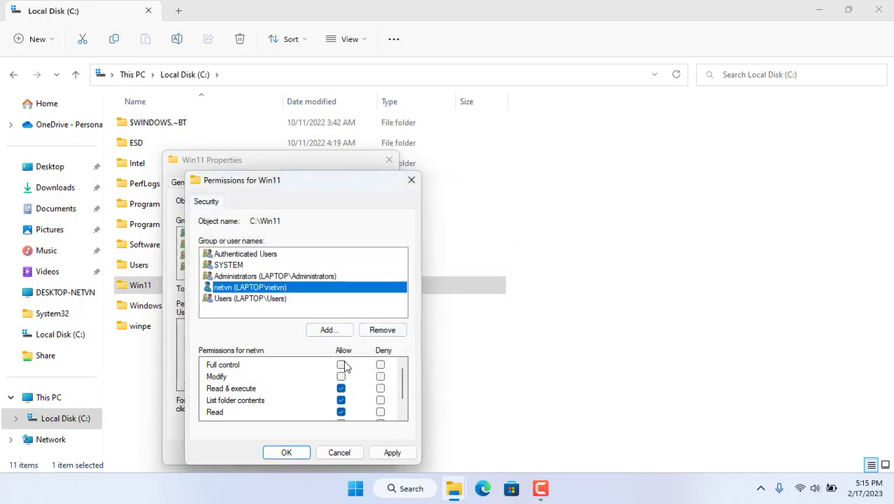
click(341, 364)
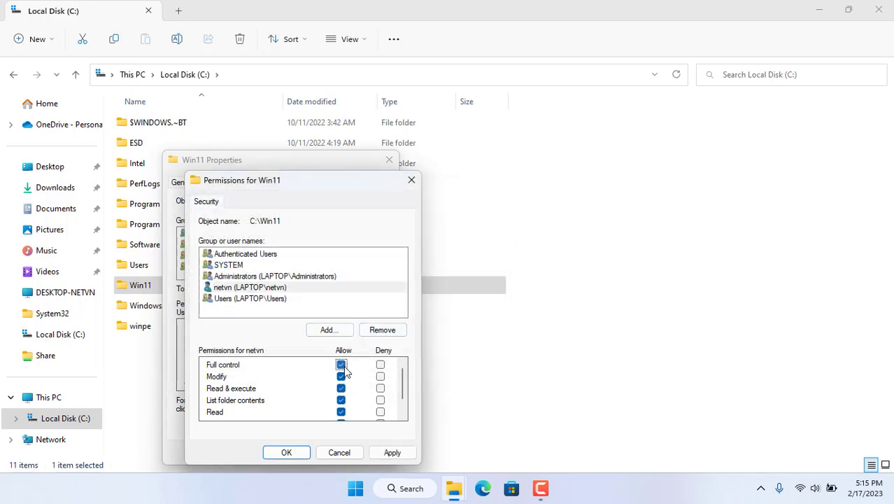
click(306, 453)
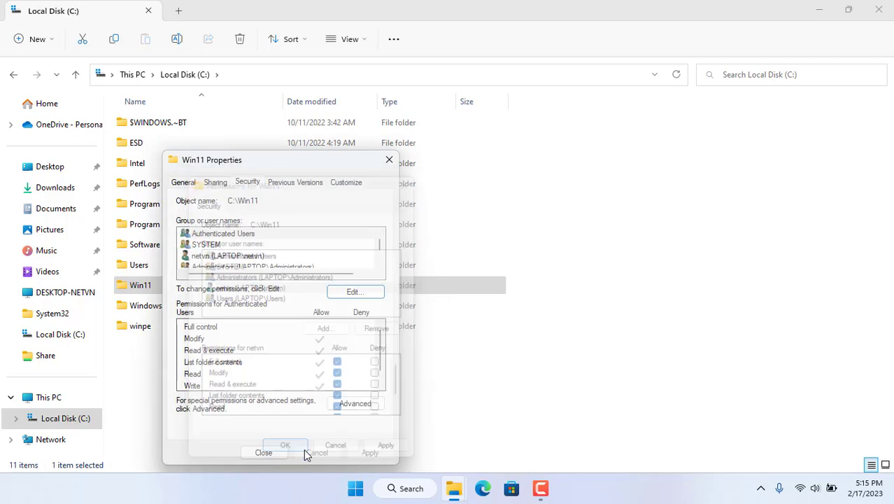
- Run pxesrv from the desktop pxesrv folder as administrator, using Run anyway past SmartScreen
click(268, 454)
key(super+d)
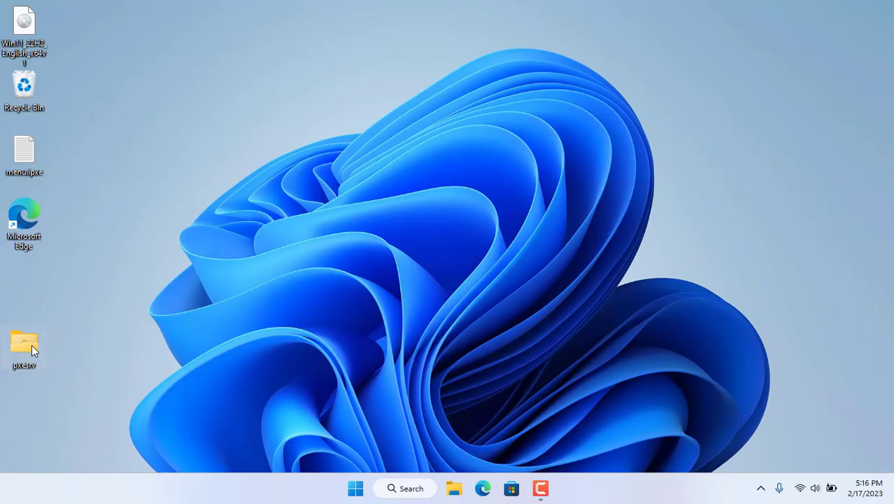
double_click(31, 344)
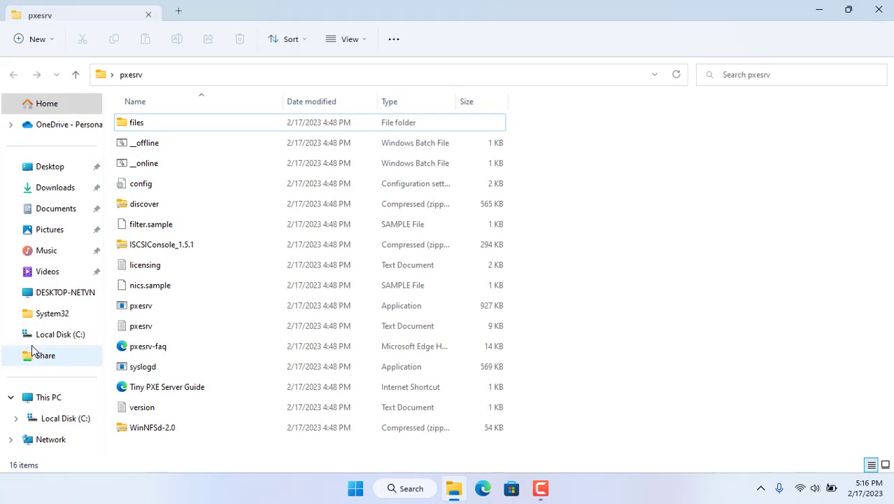
click(132, 308)
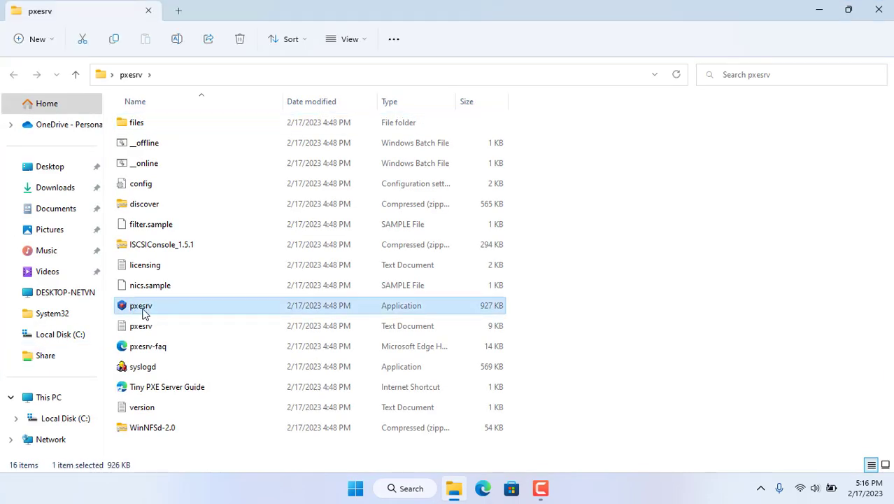
right_click(142, 312)
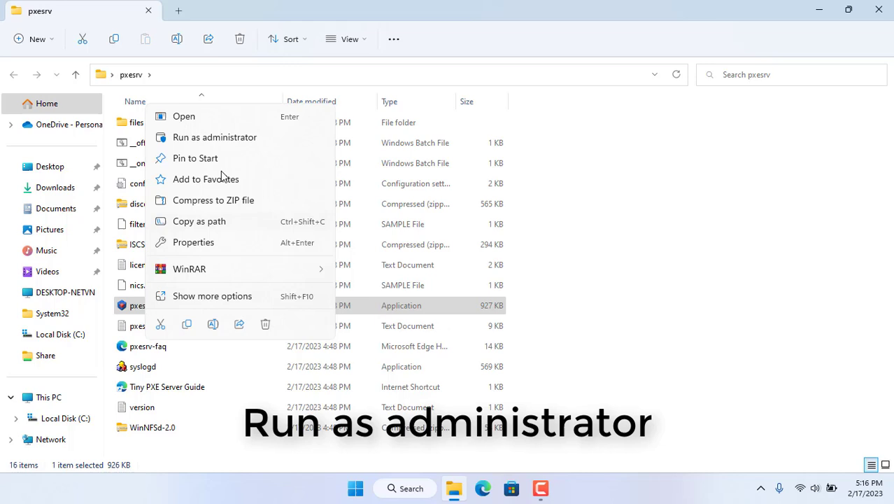
click(242, 142)
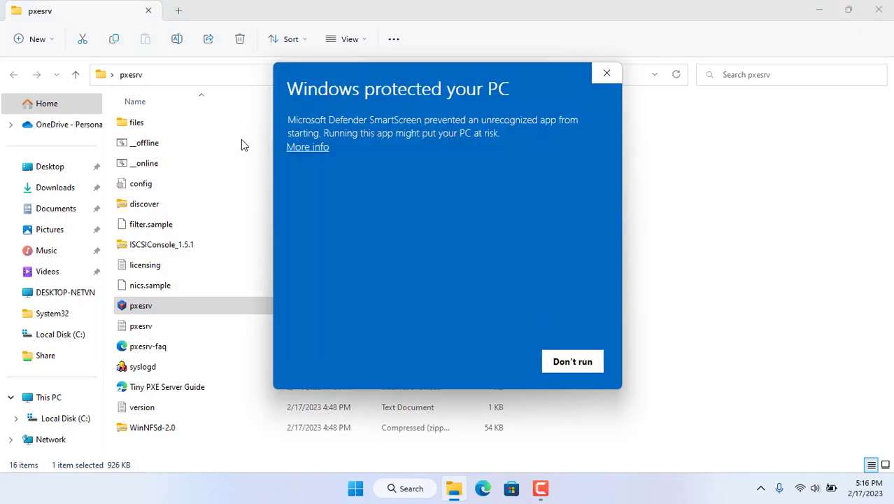
click(308, 148)
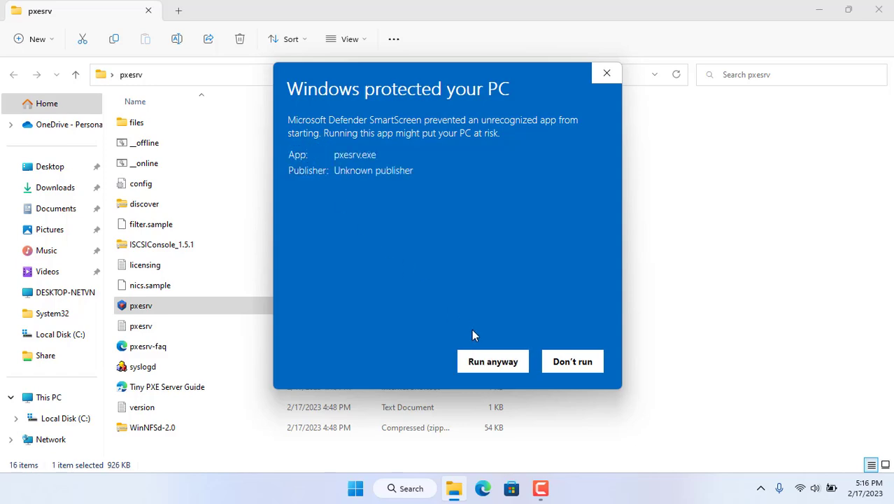
click(499, 365)
click(879, 10)
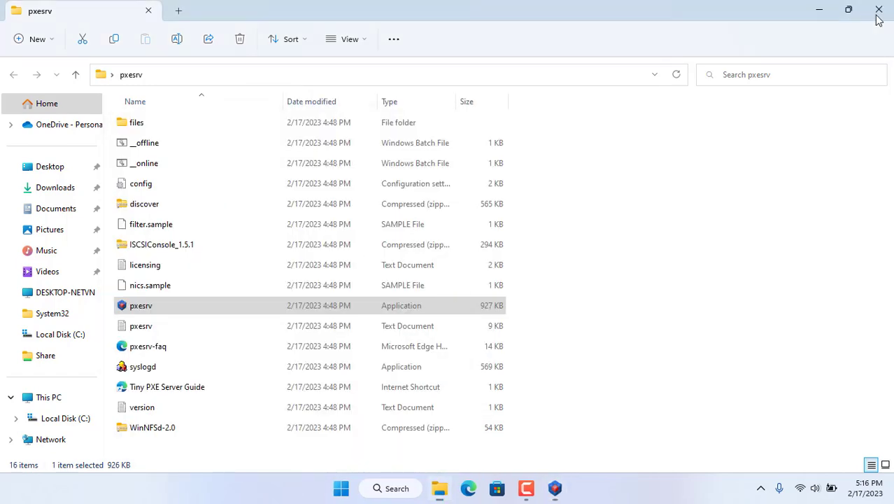
- Switch Tiny PXE Server Online and grant it firewall access on private and public networks
drag(307, 135, 479, 92)
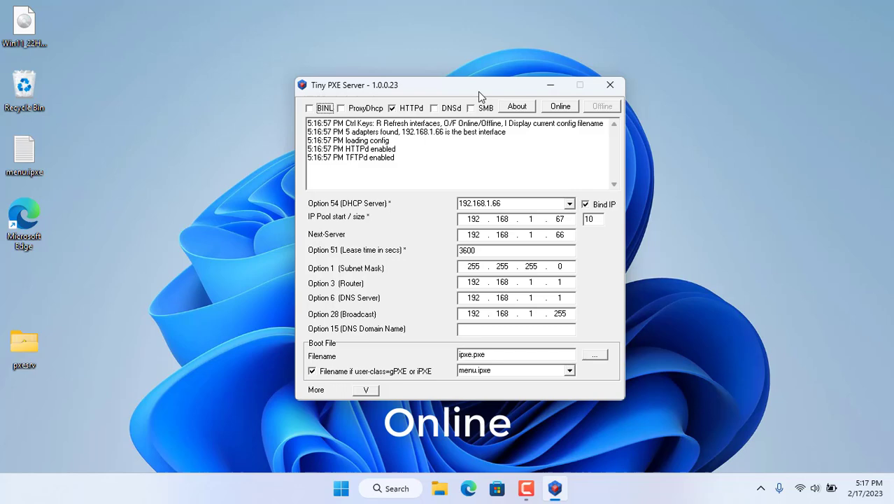
click(564, 106)
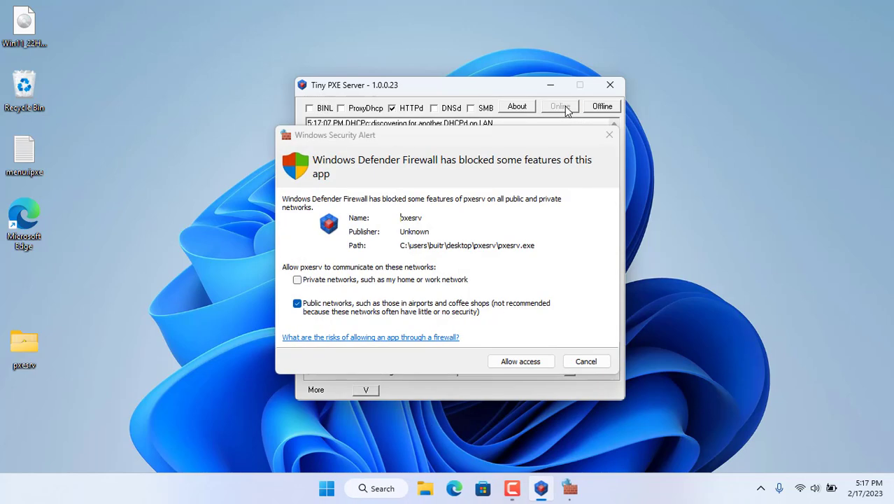
click(320, 282)
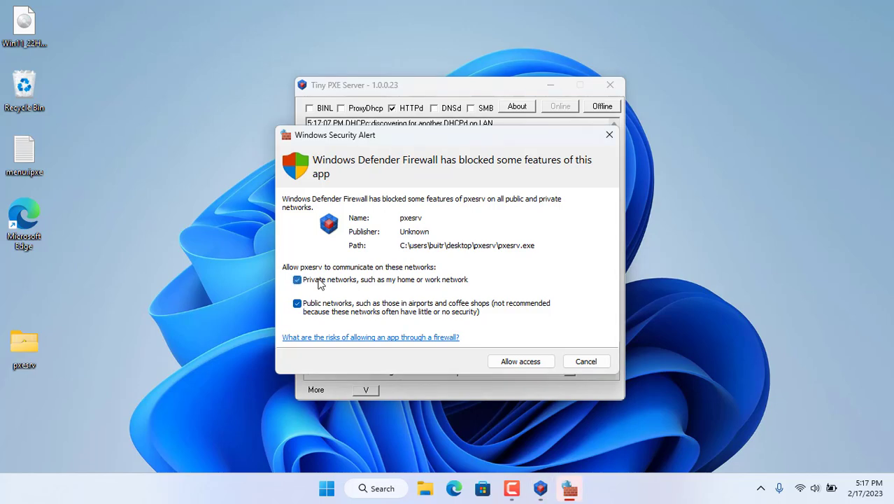
click(507, 361)
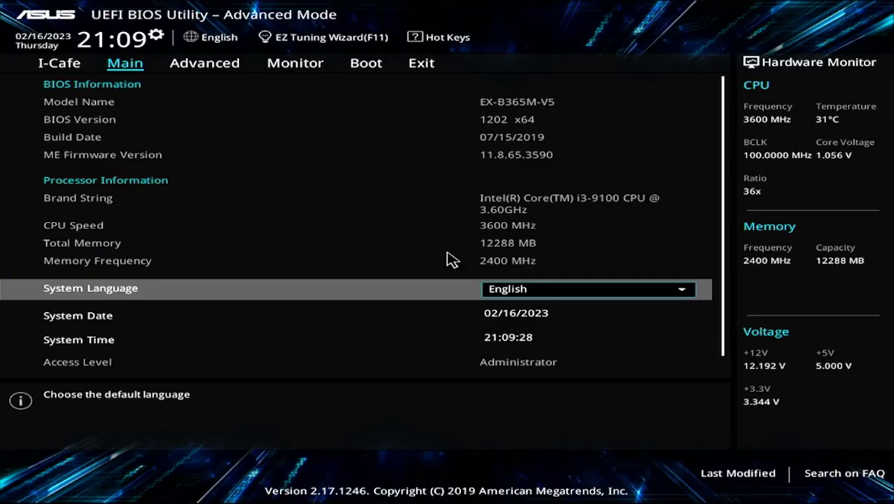
- Set Boot Option #1 to Realtek Boot Agent and head to Save Changes & Reset
key(Right)
key(Right)
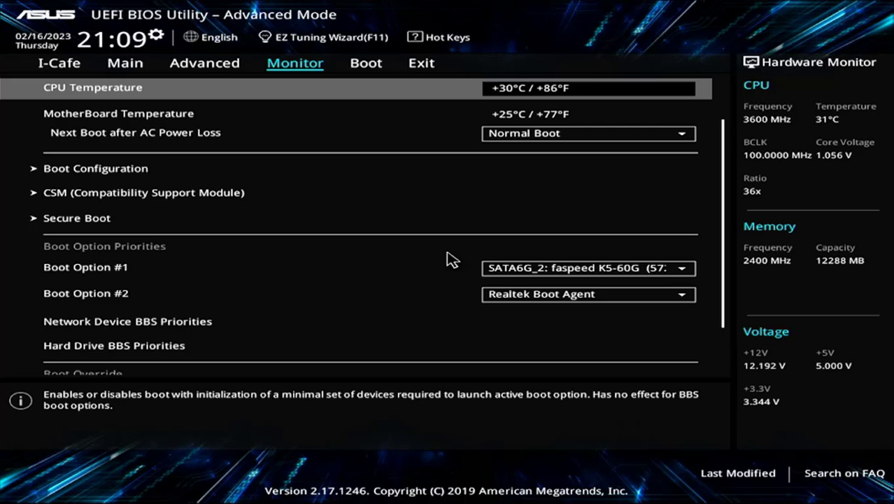
key(Right)
key(Down)
key(Down)
key(Down)
key(Down)
key(Down)
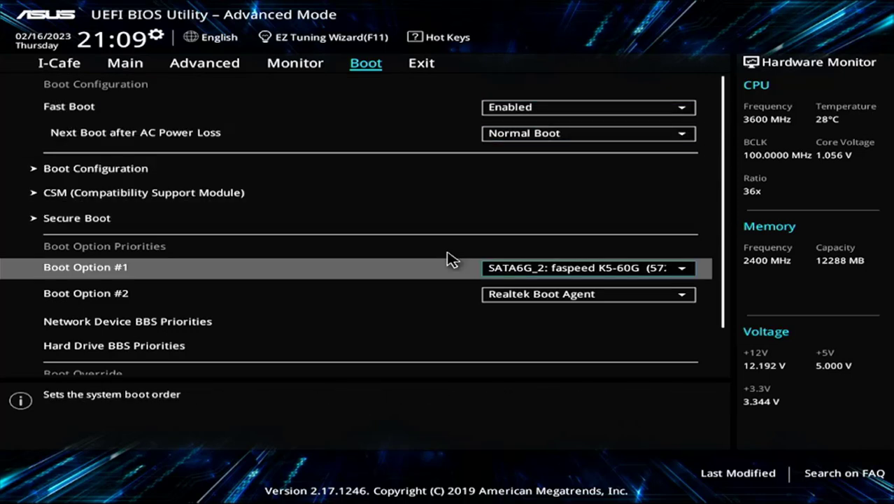
key(Return)
key(Up)
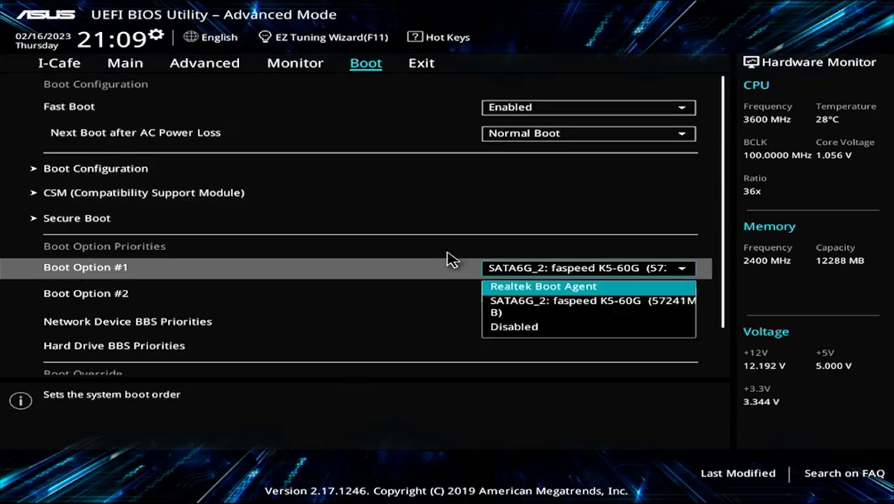
key(Return)
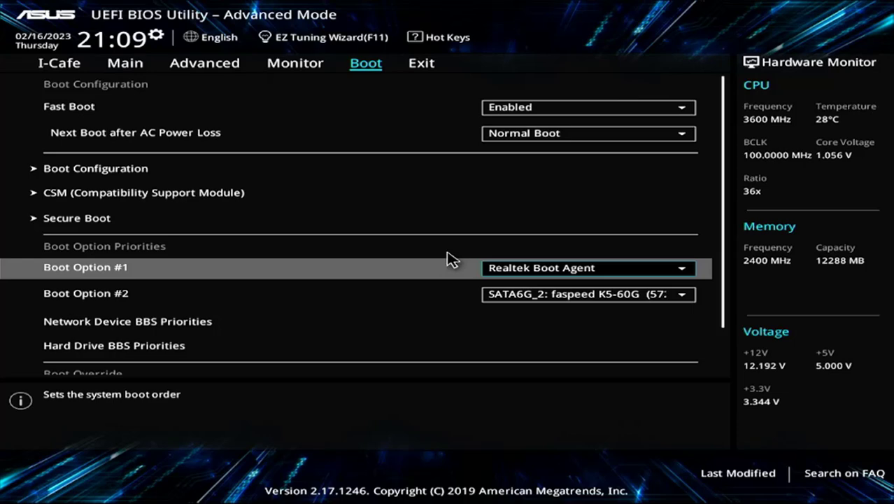
key(Right)
key(Down)
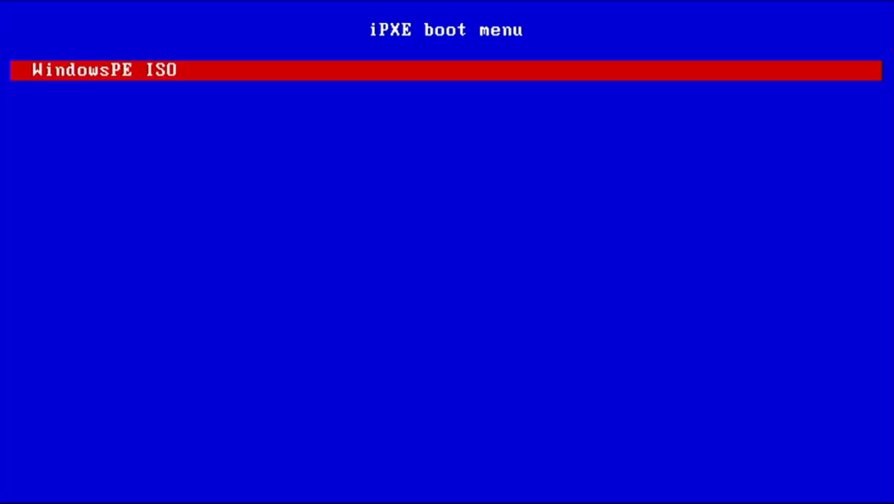
- Boot WindowsPE ISO, map \\192.168.1.66\Win11 as Z: with the user's credentials, and run Z:\setup.exe
key(Return)
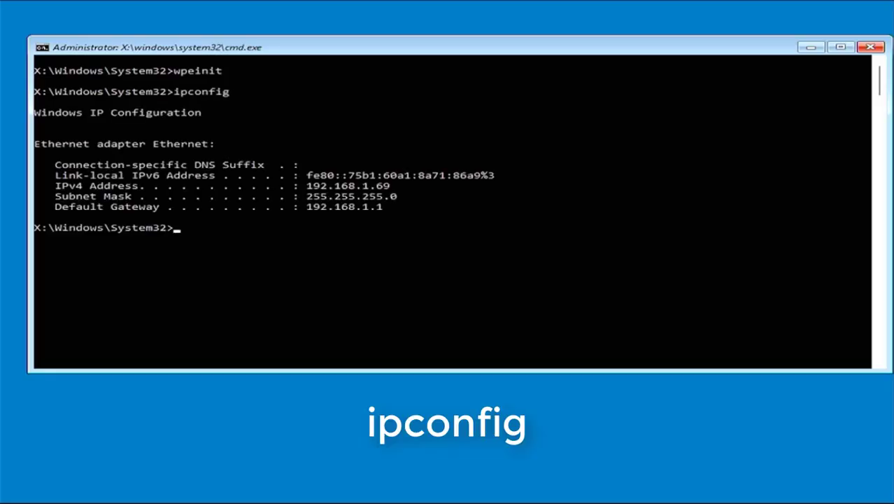
text(net)
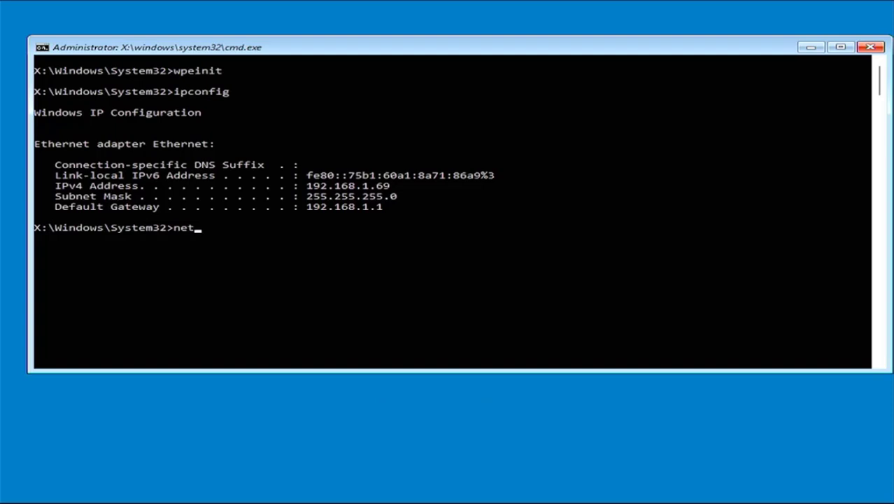
text( use Z)
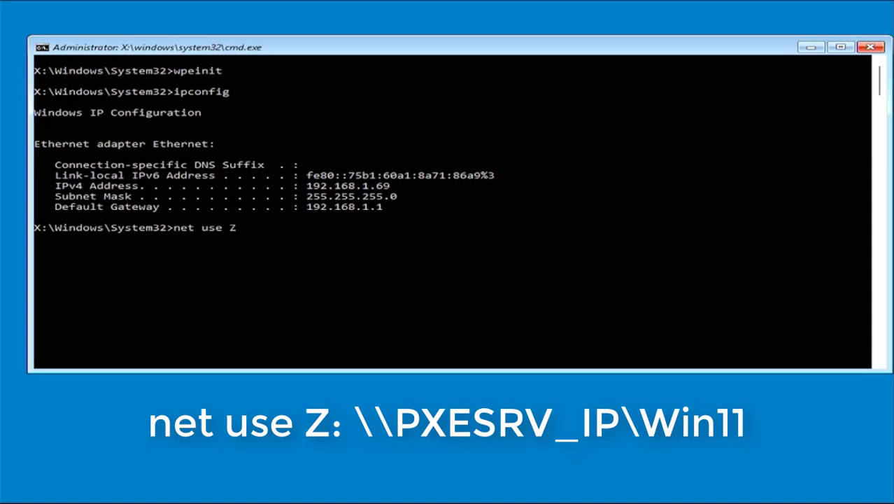
text(: \\192.168.1.66\W)
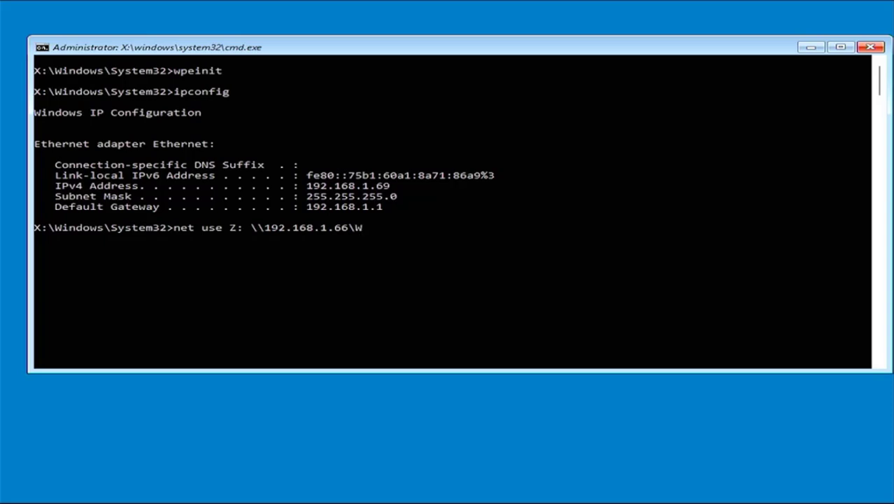
text(in11)
key(Return)
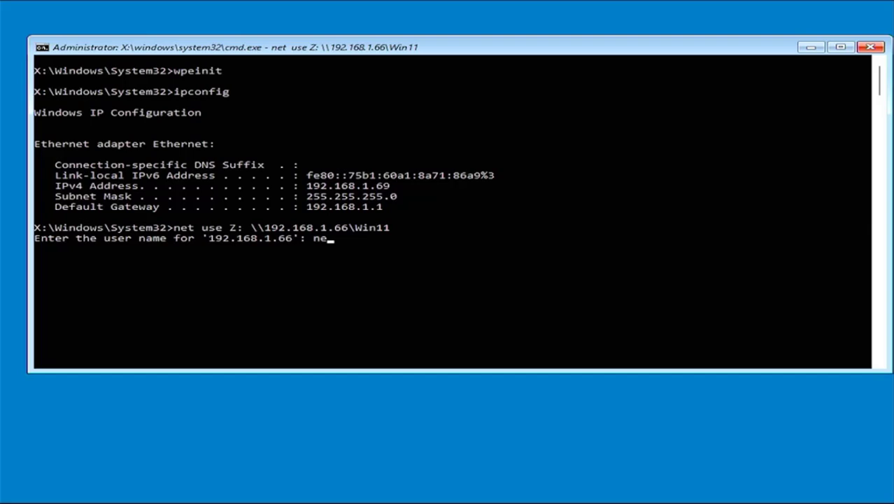
text(netvn)
key(Return)
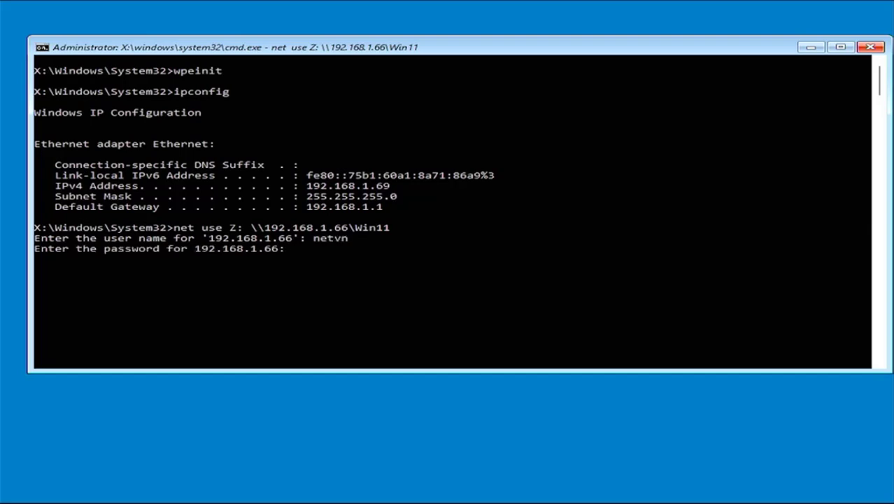
key(Return)
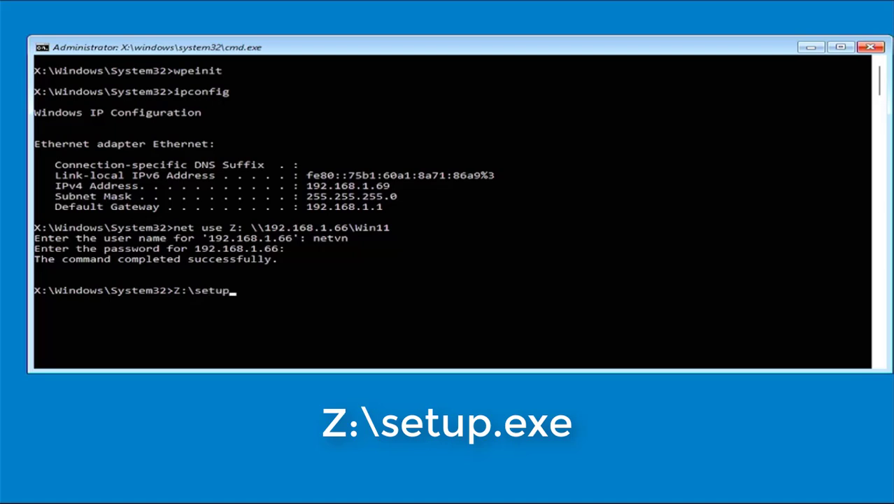
key(Return)
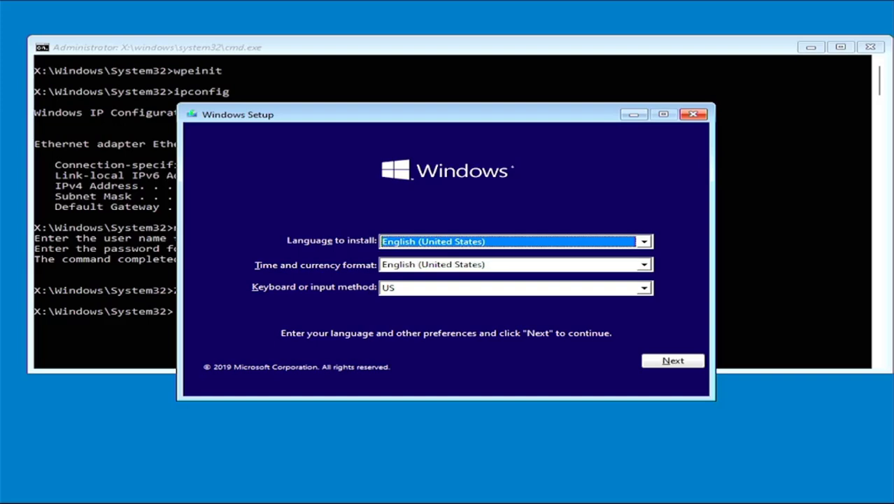
- Keep English (United States) and US keyboard, then install Windows 11 Pro
click(690, 363)
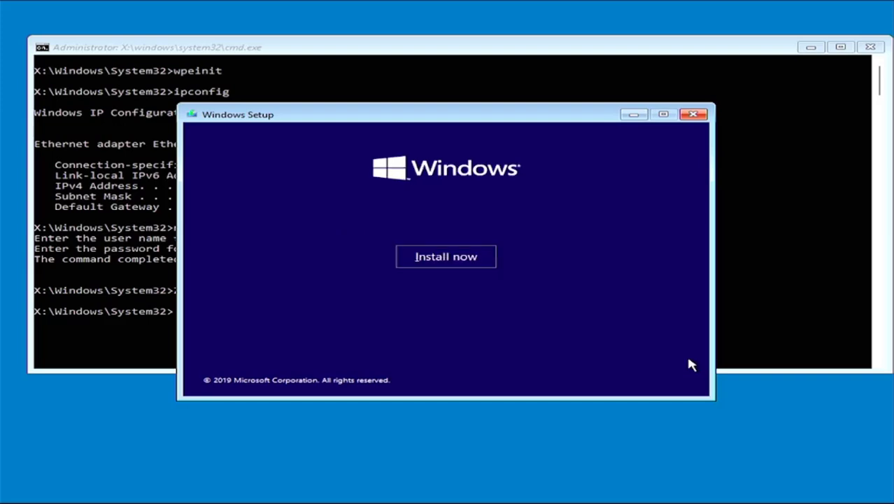
click(439, 261)
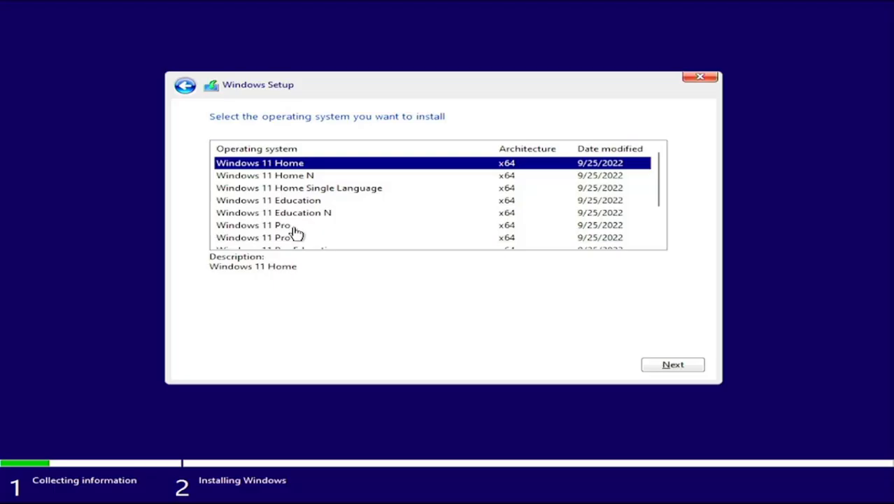
click(296, 230)
click(682, 365)
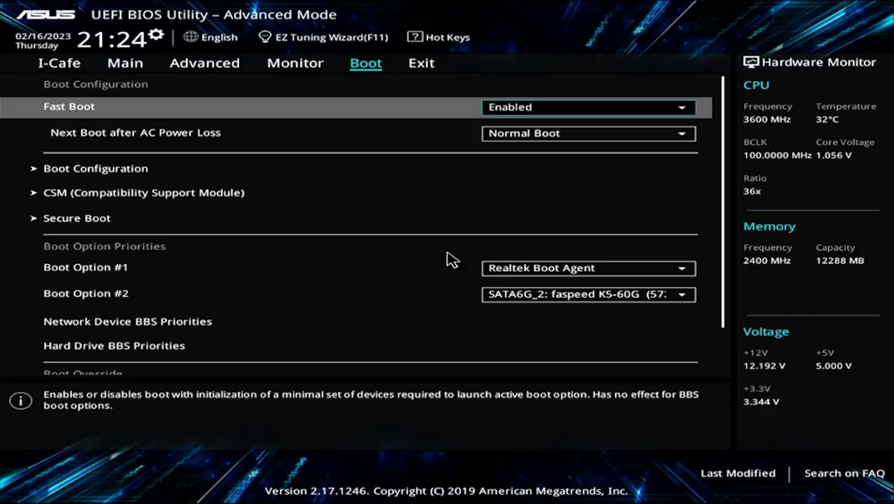
- Make SATA6G_2 (faspeed K5-60G) Boot Option #1, then head to Exit's Save Changes & Reset
key(Down)
key(Down)
key(Down)
key(Down)
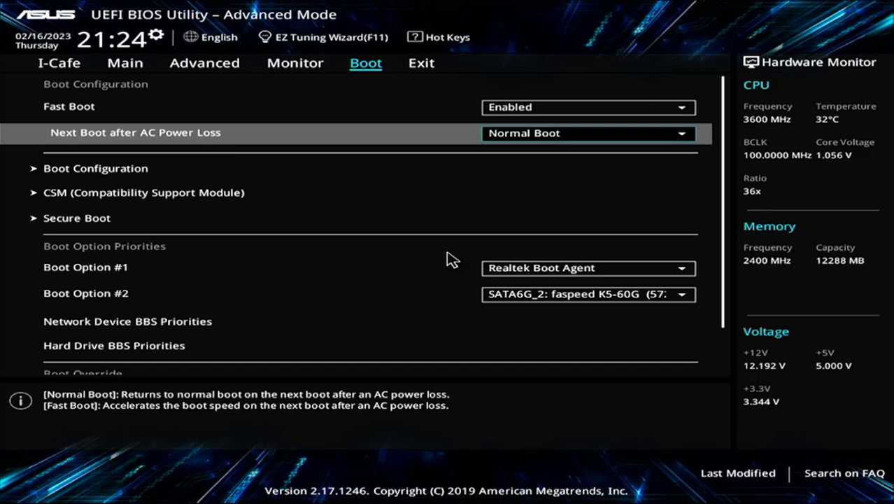
key(Down)
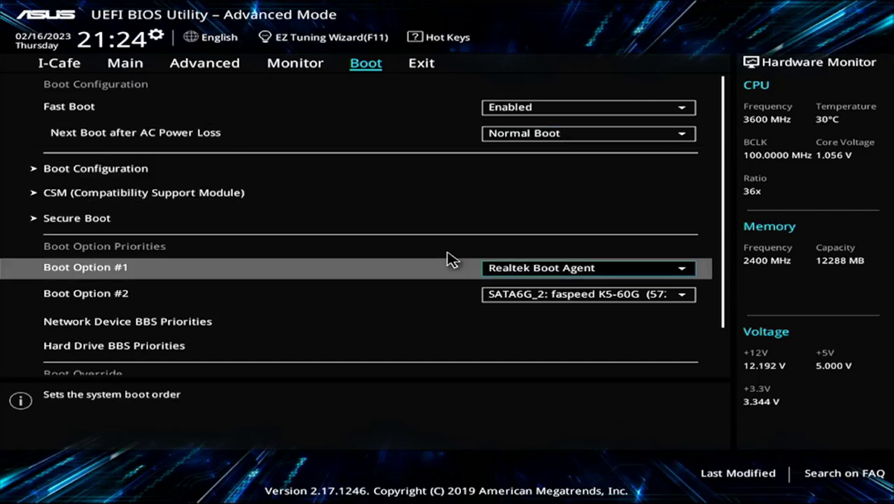
key(Return)
key(Down)
key(Return)
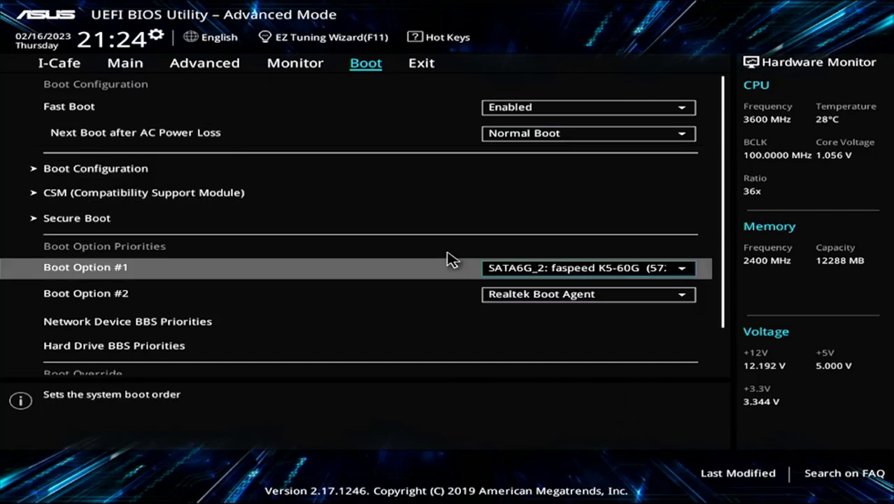
key(Right)
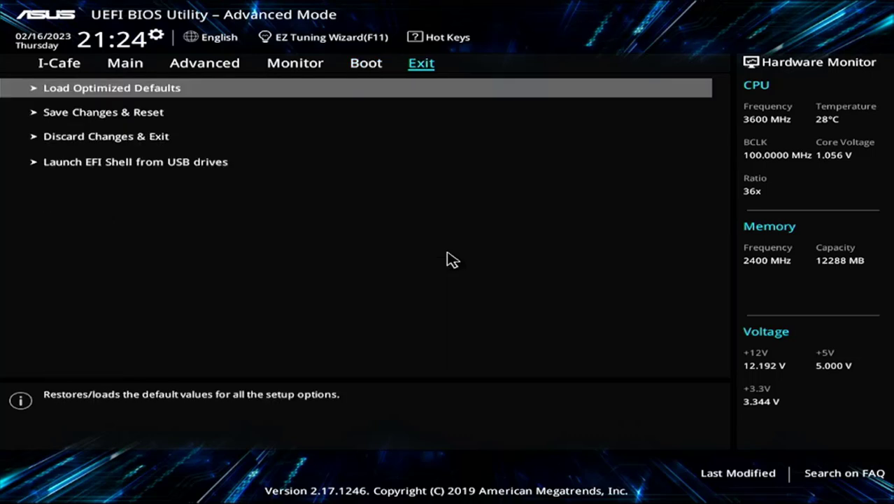
key(Down)
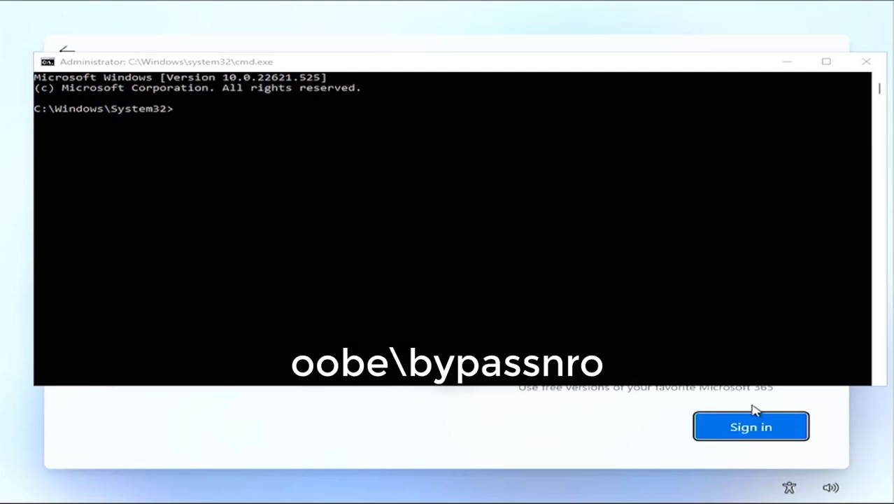
- Run oobe\bypassnro in the setup Command Prompt, then confirm the local account name
click(461, 149)
text(oobeypass)
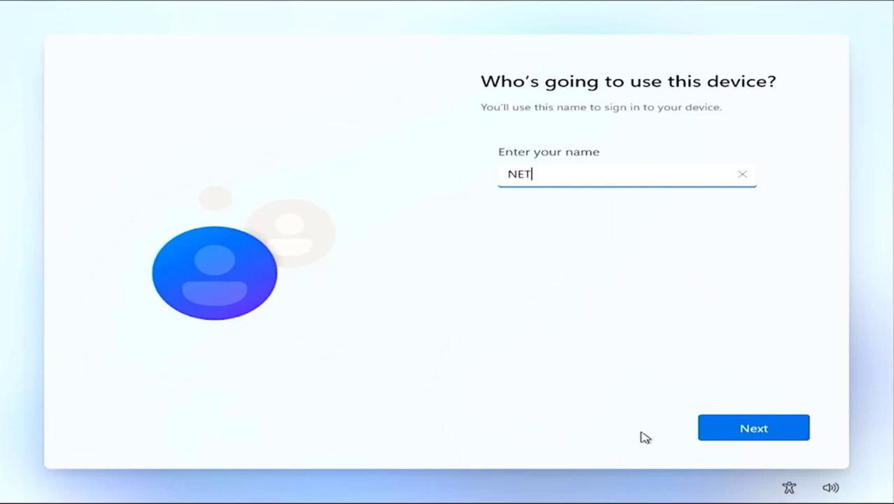
click(751, 428)
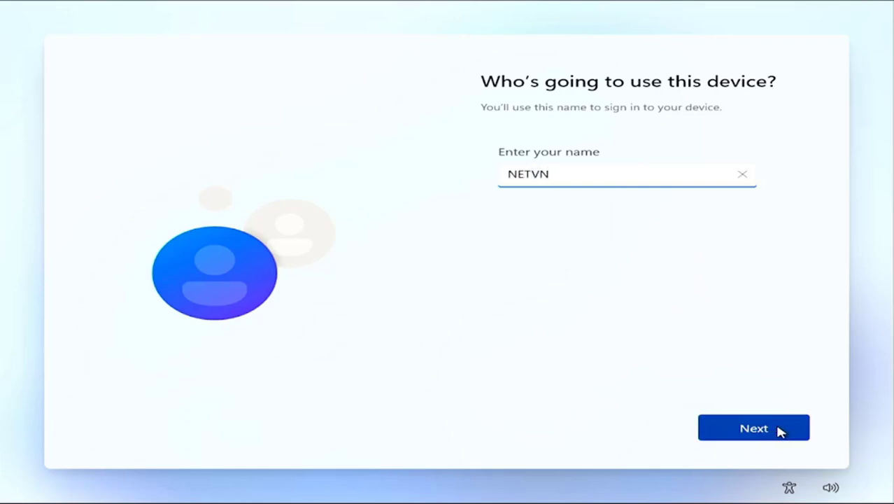